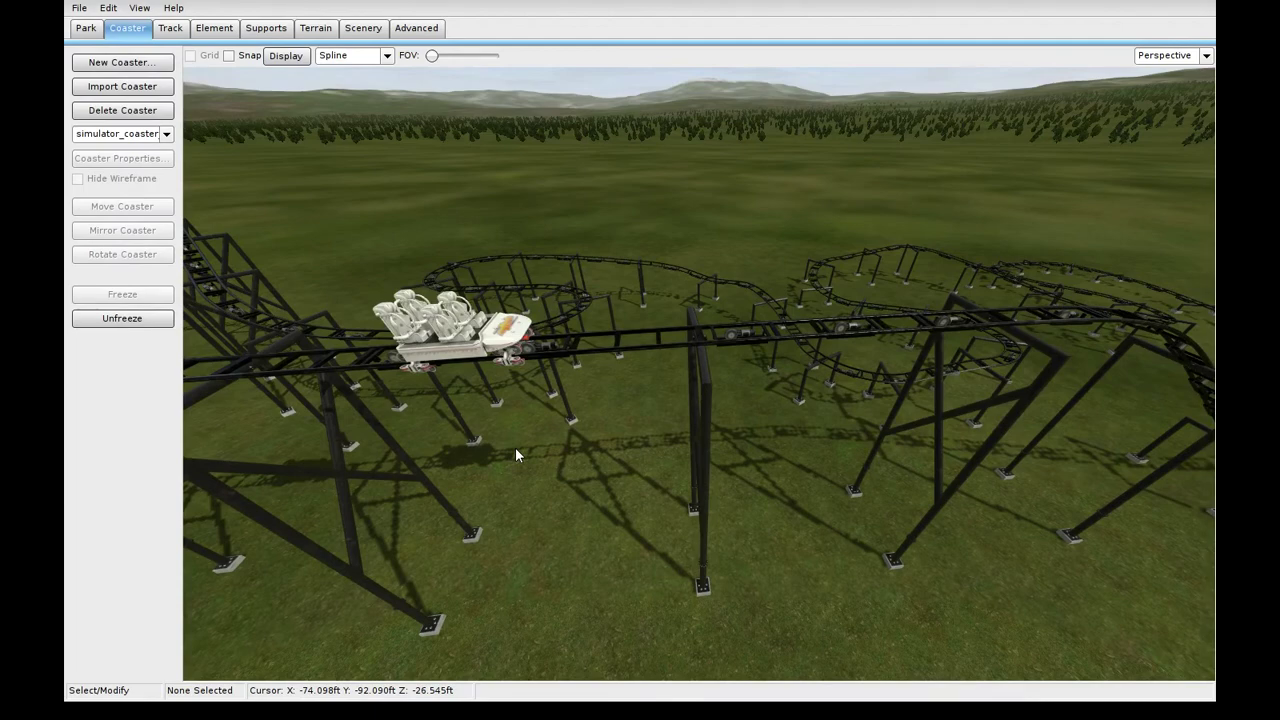
middle_drag(548, 443, 380, 410)
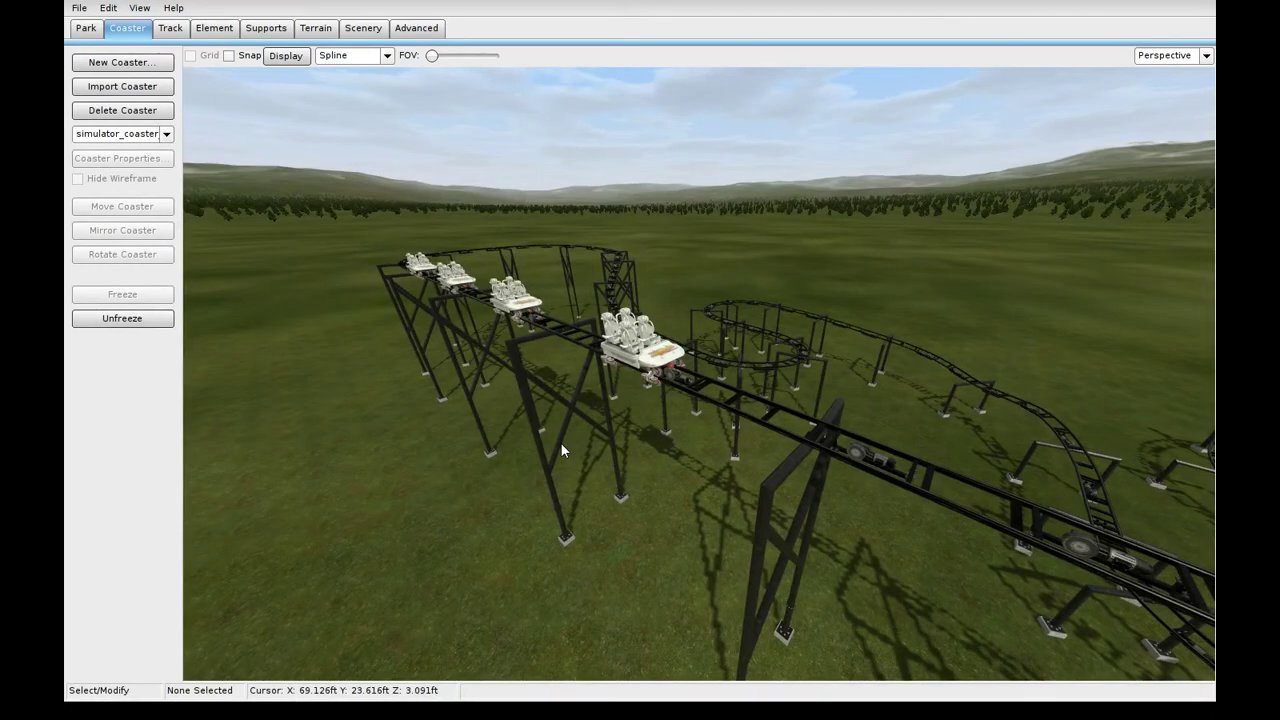
middle_drag(560, 442, 622, 444)
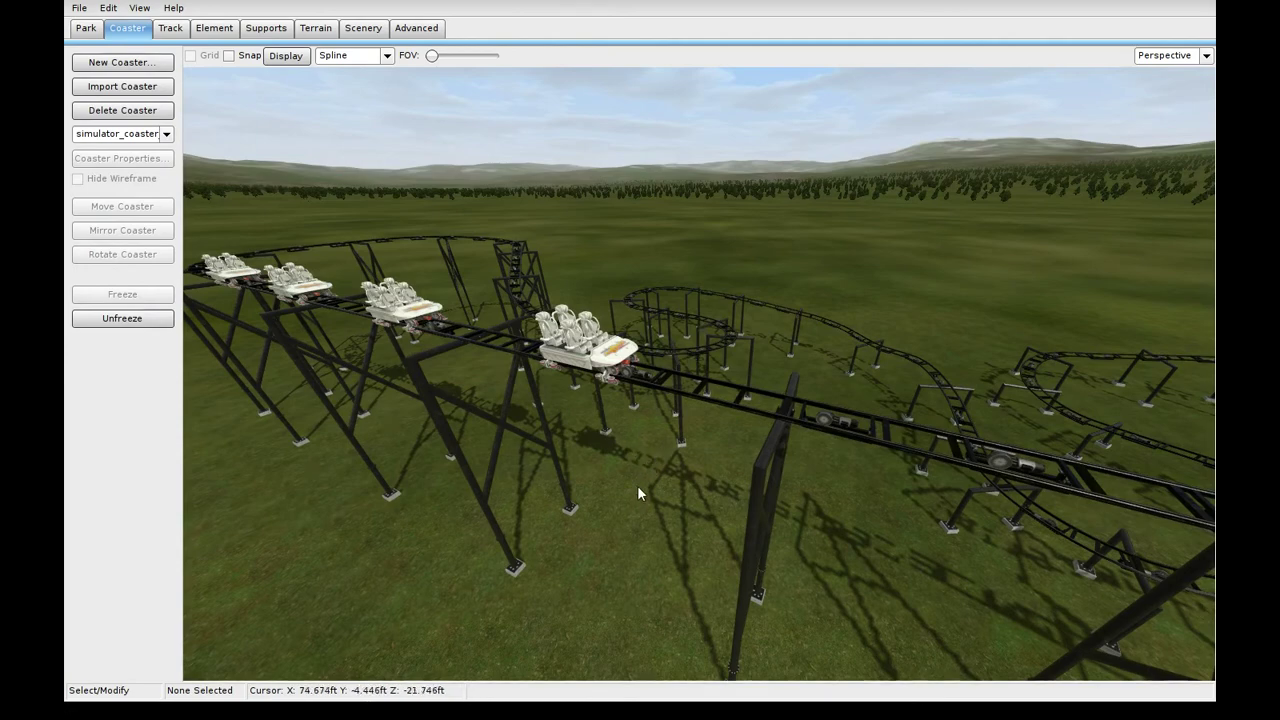
mouse_move(632, 488)
right_down()
mouse_move(624, 420)
mouse_move(632, 496)
right_up()
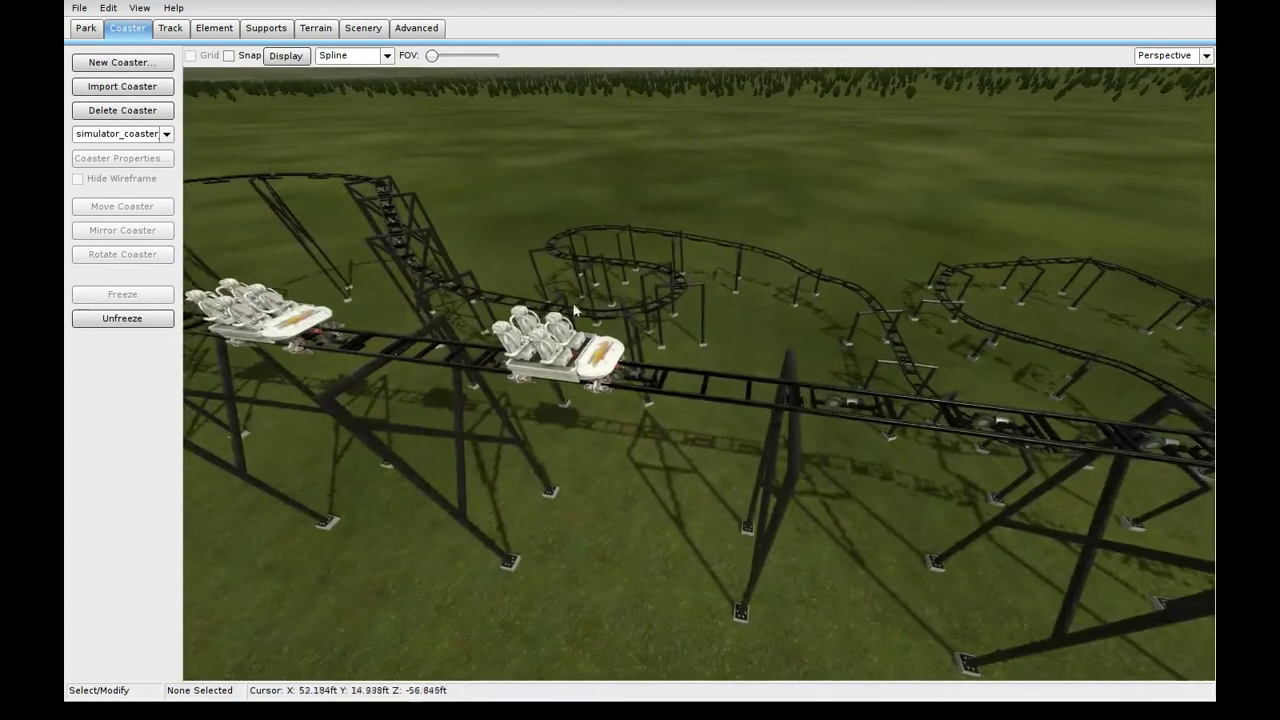
- Open the Light Pattern Creator and load darkgrey.png as the bulb picture
click(418, 28)
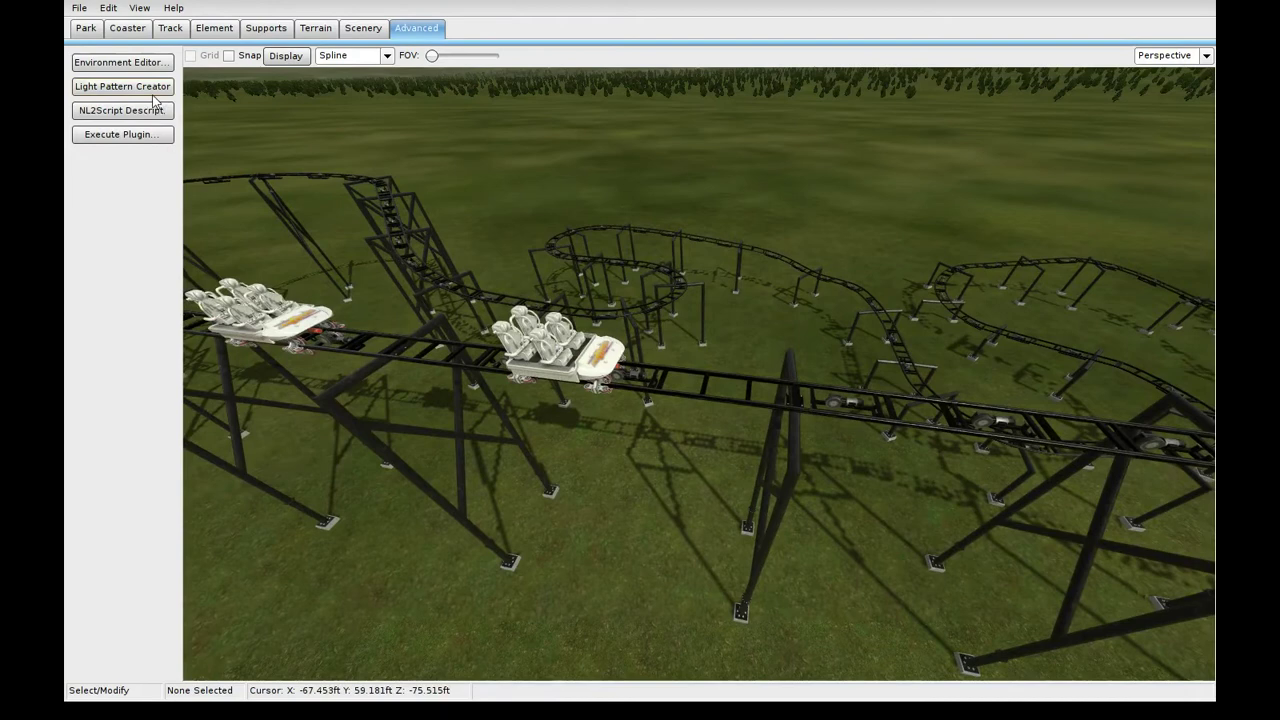
click(150, 87)
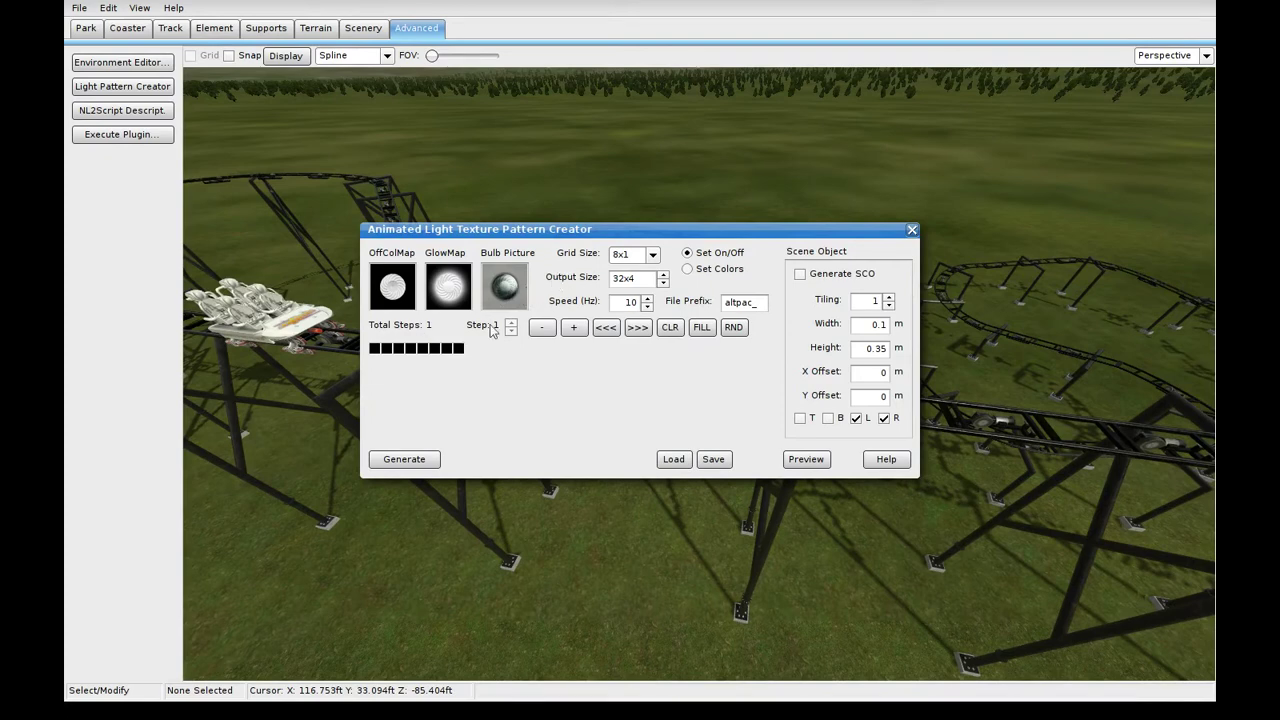
click(514, 289)
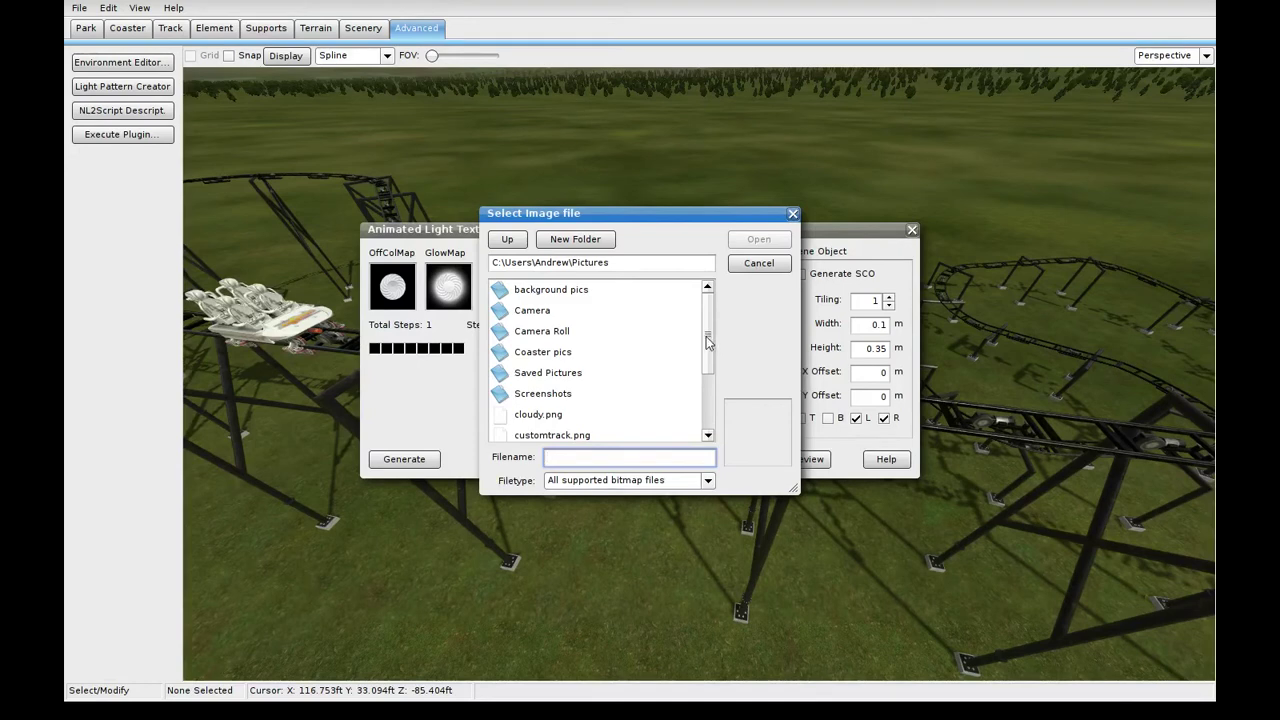
drag(706, 336, 709, 400)
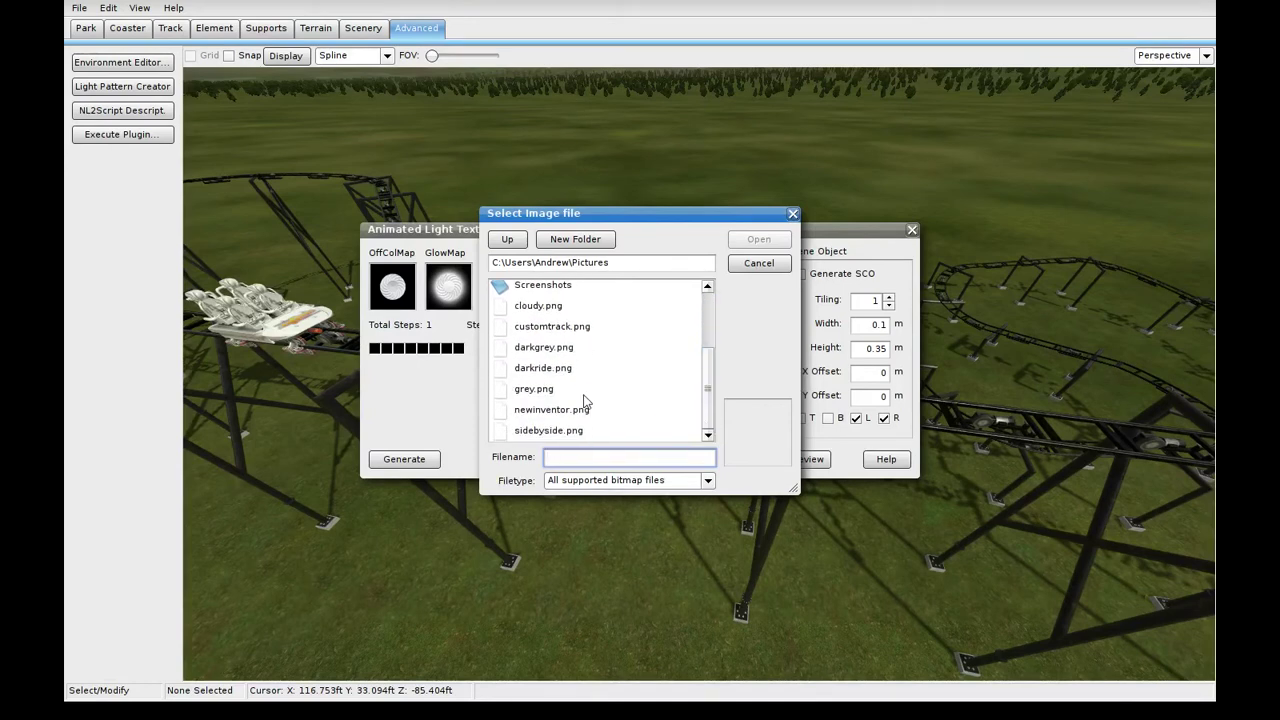
click(548, 350)
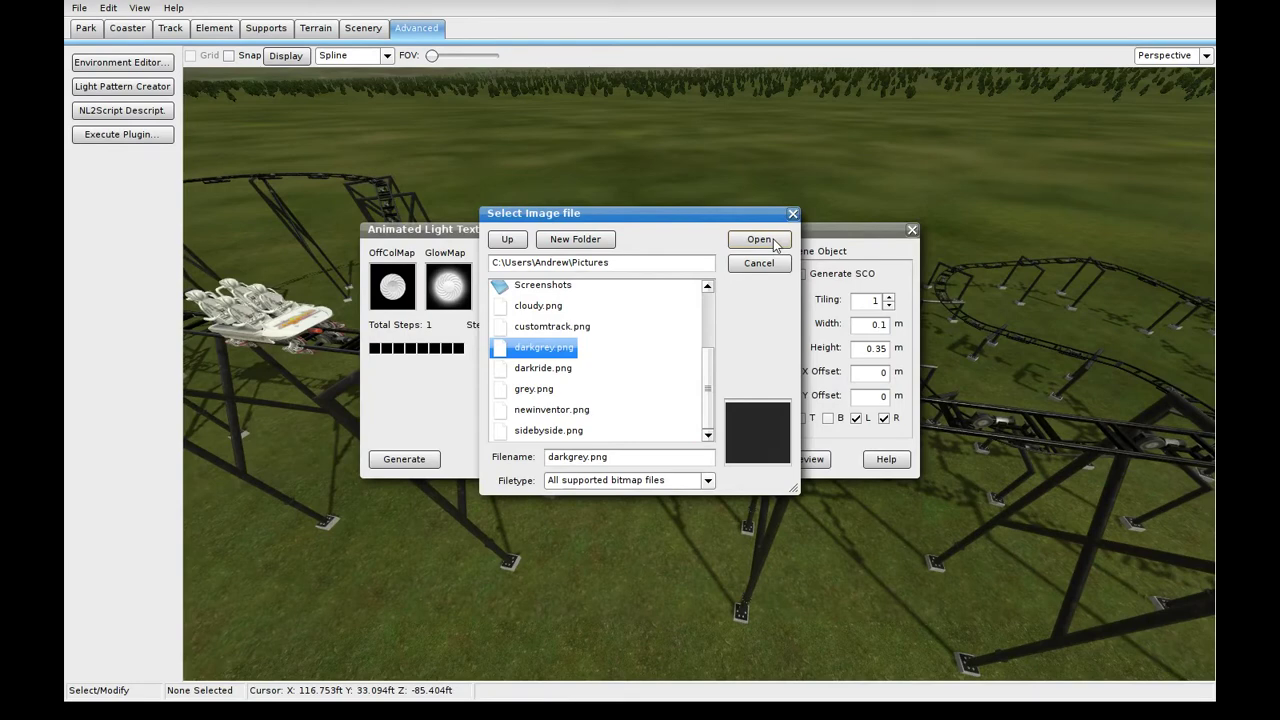
click(773, 242)
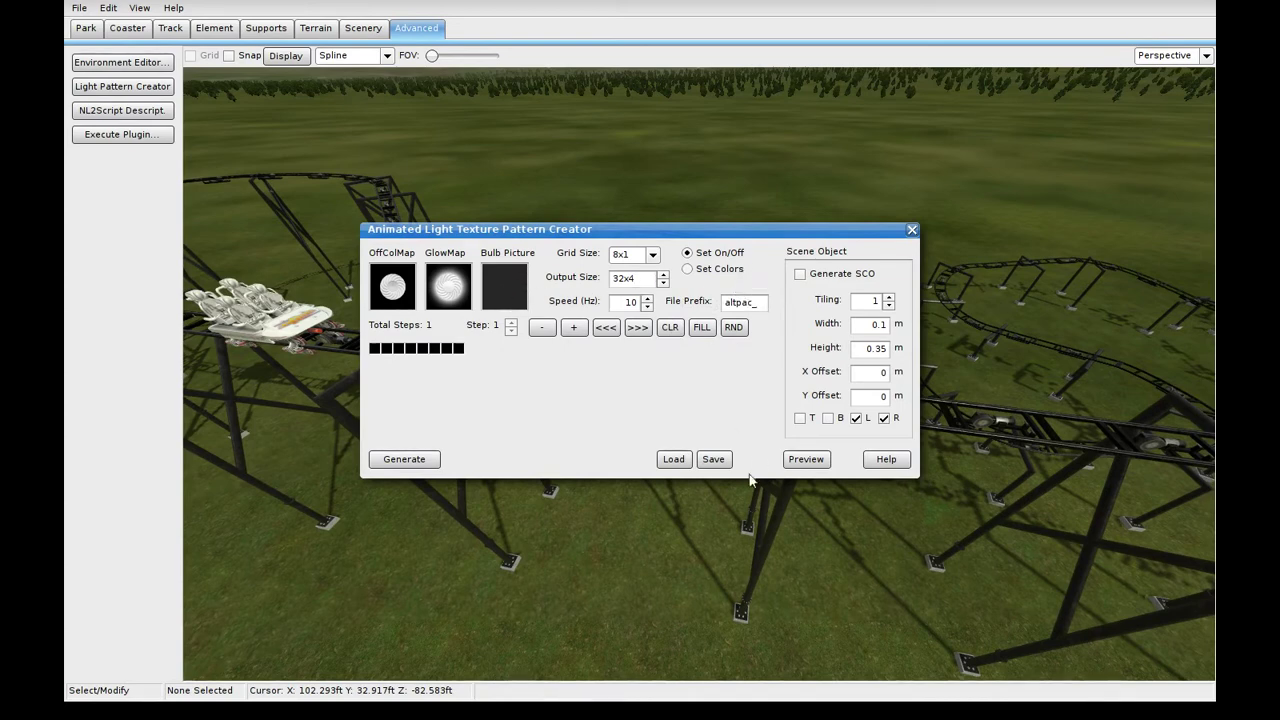
- Enable SCO generation with width 3 m, height 0.25 m and the T, B, L and R sides, using the file prefix "box"
click(801, 275)
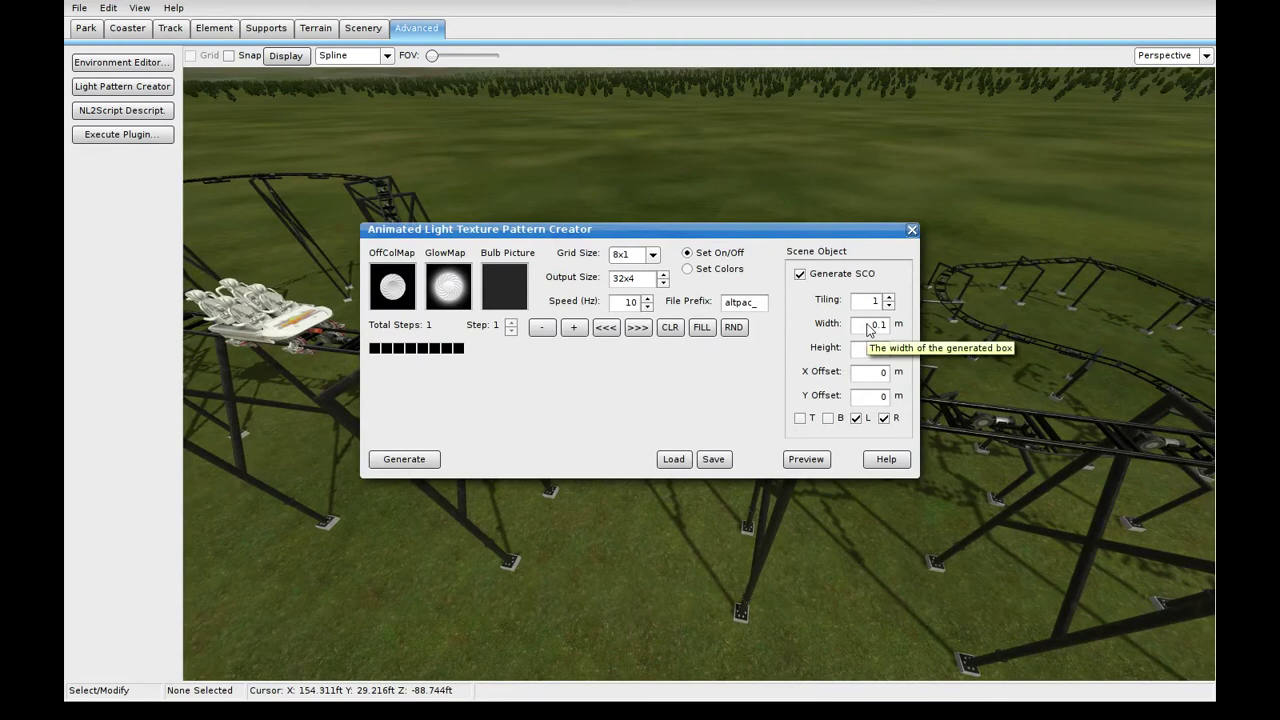
click(867, 327)
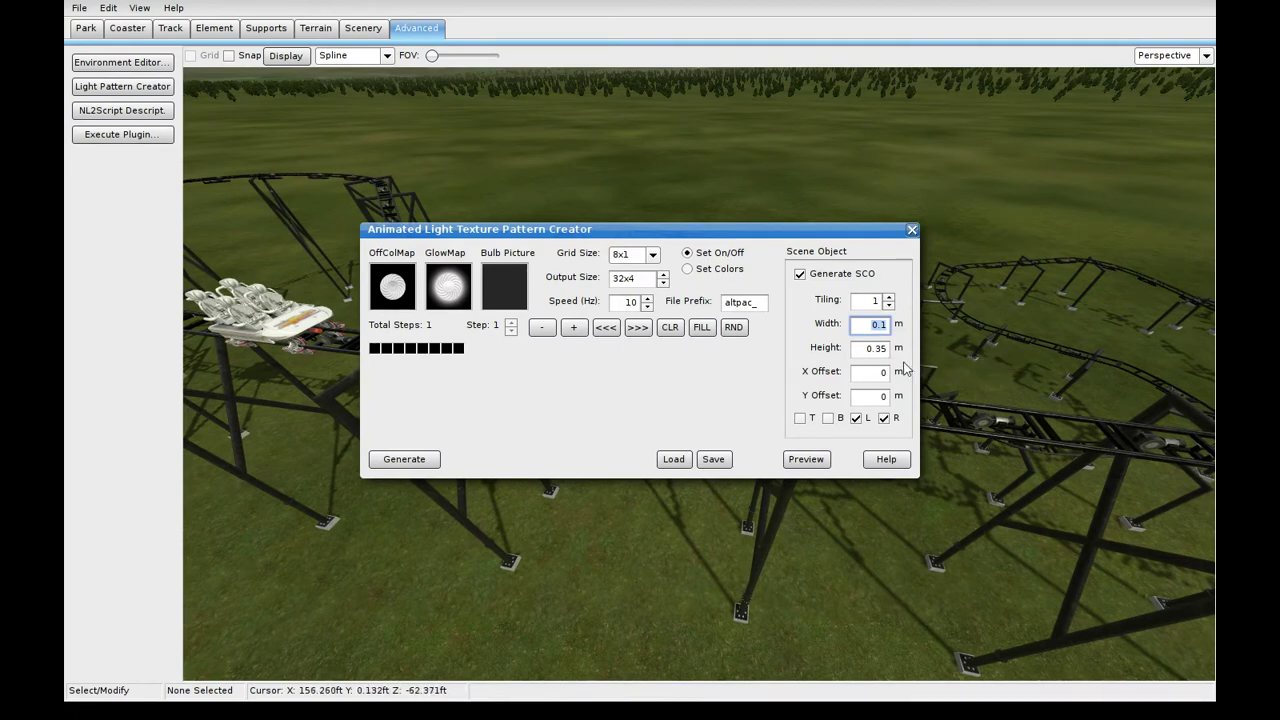
text(1)
key(Tab)
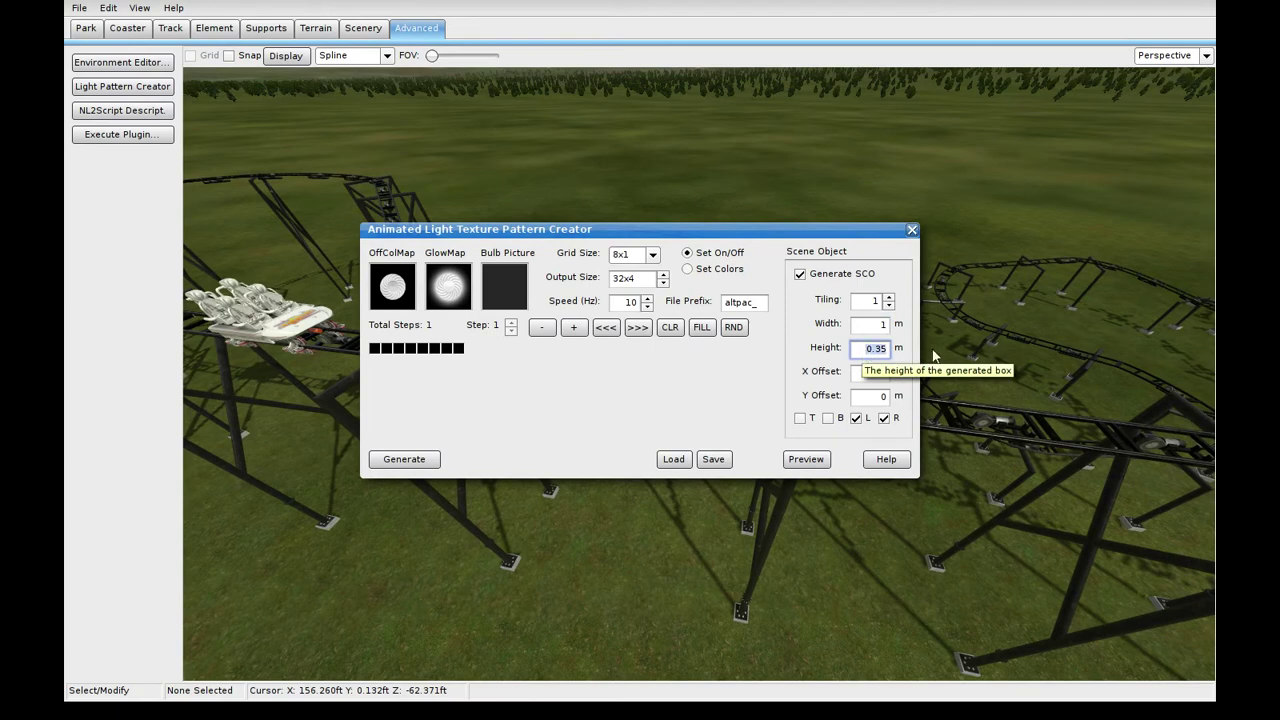
key(BackSpace)
drag(869, 326, 933, 308)
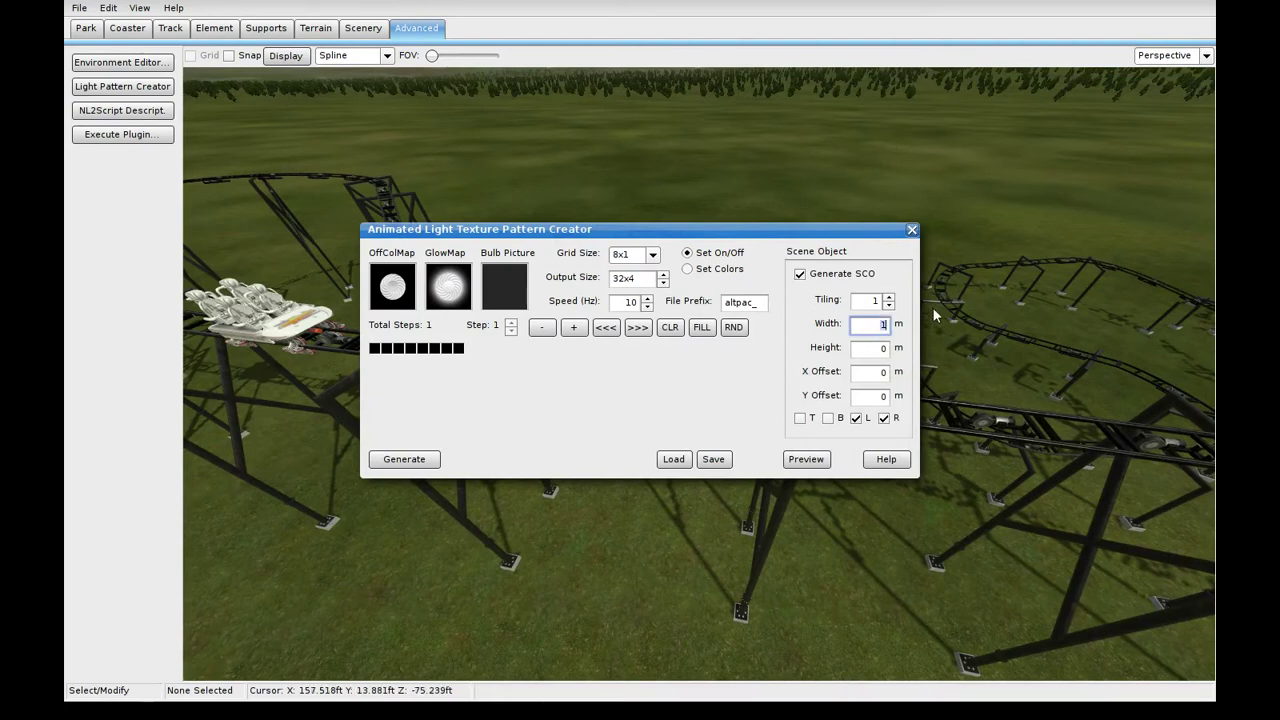
text(3)
click(886, 353)
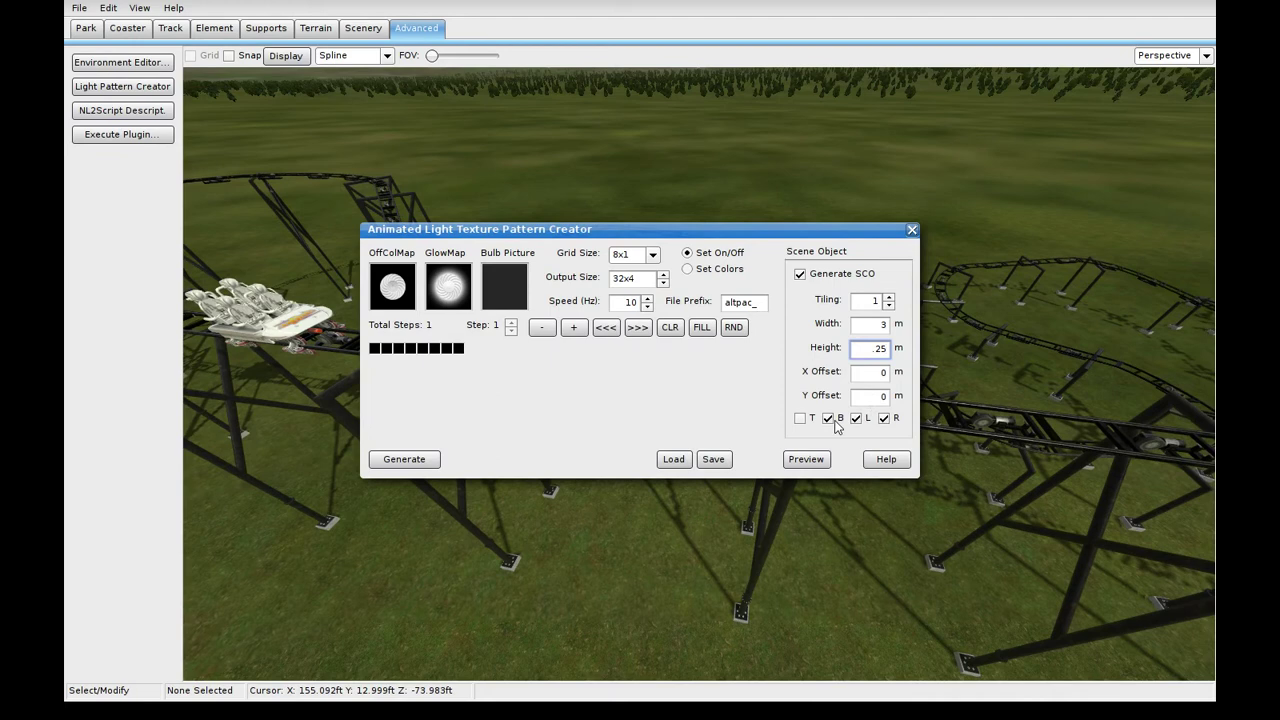
click(800, 419)
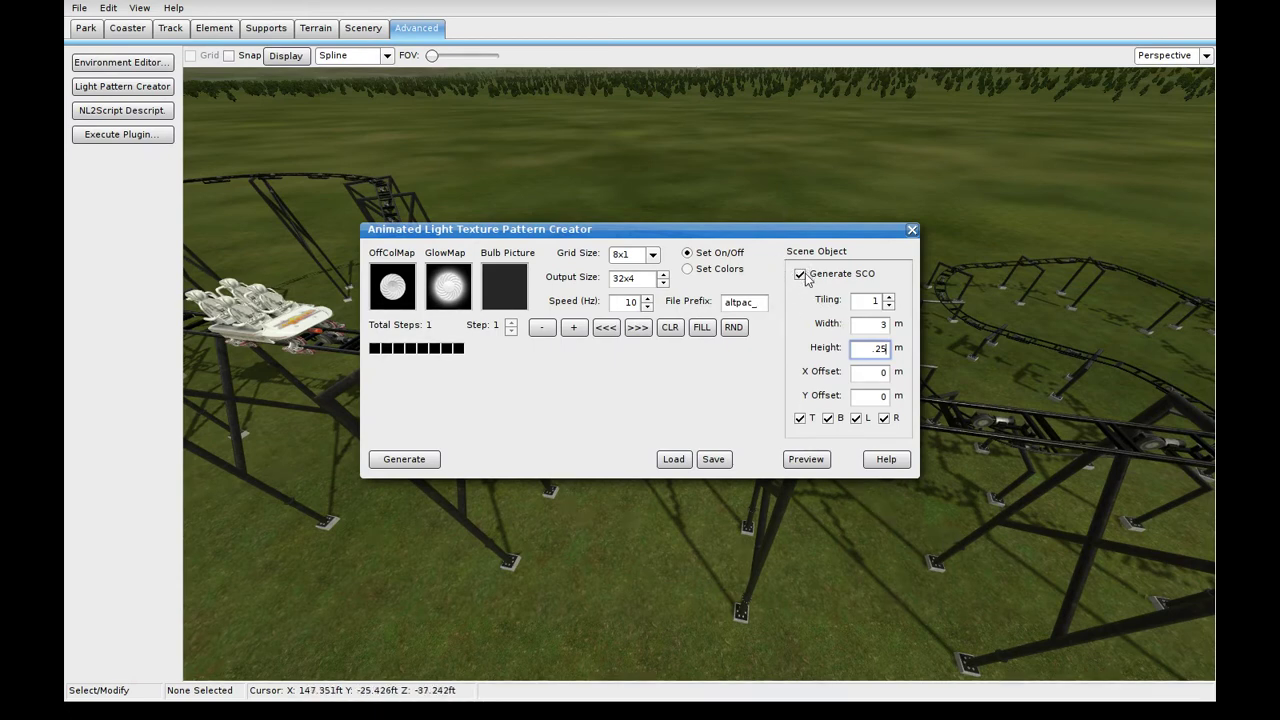
click(763, 302)
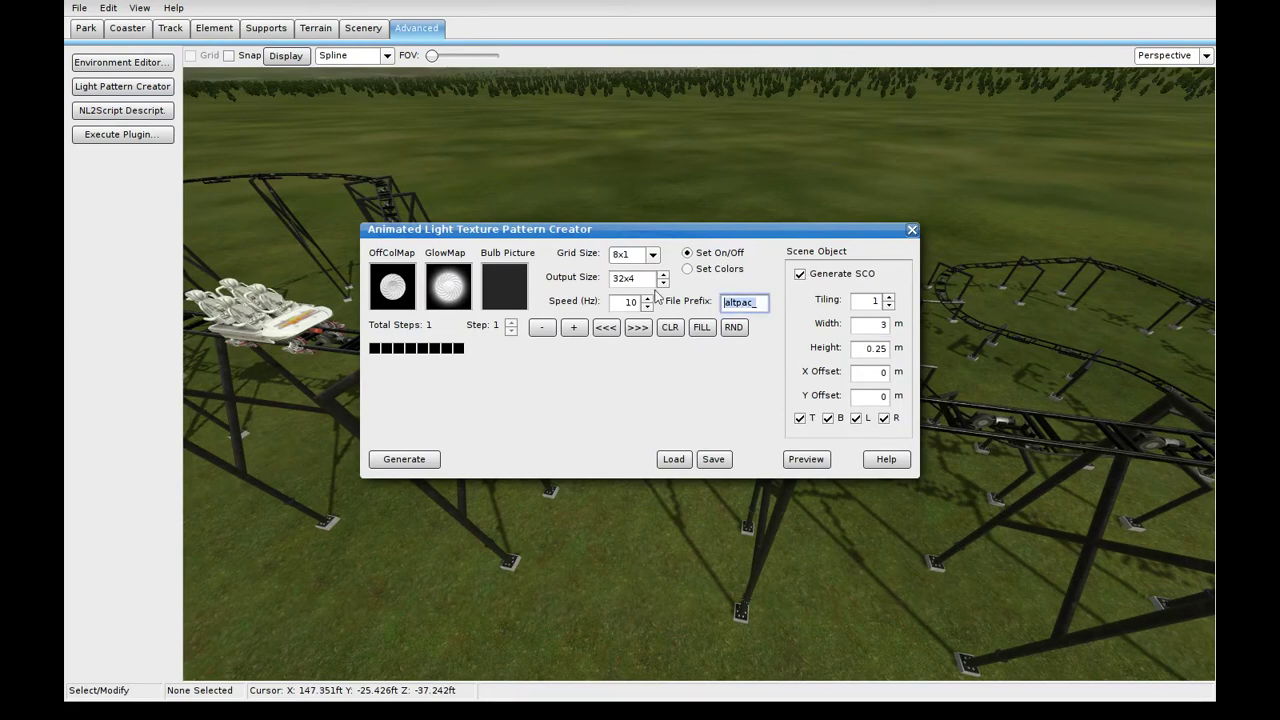
text(box)
- Save the light pattern setup as "box" in the COPYcustom_track_2 folder and generate its files
click(713, 460)
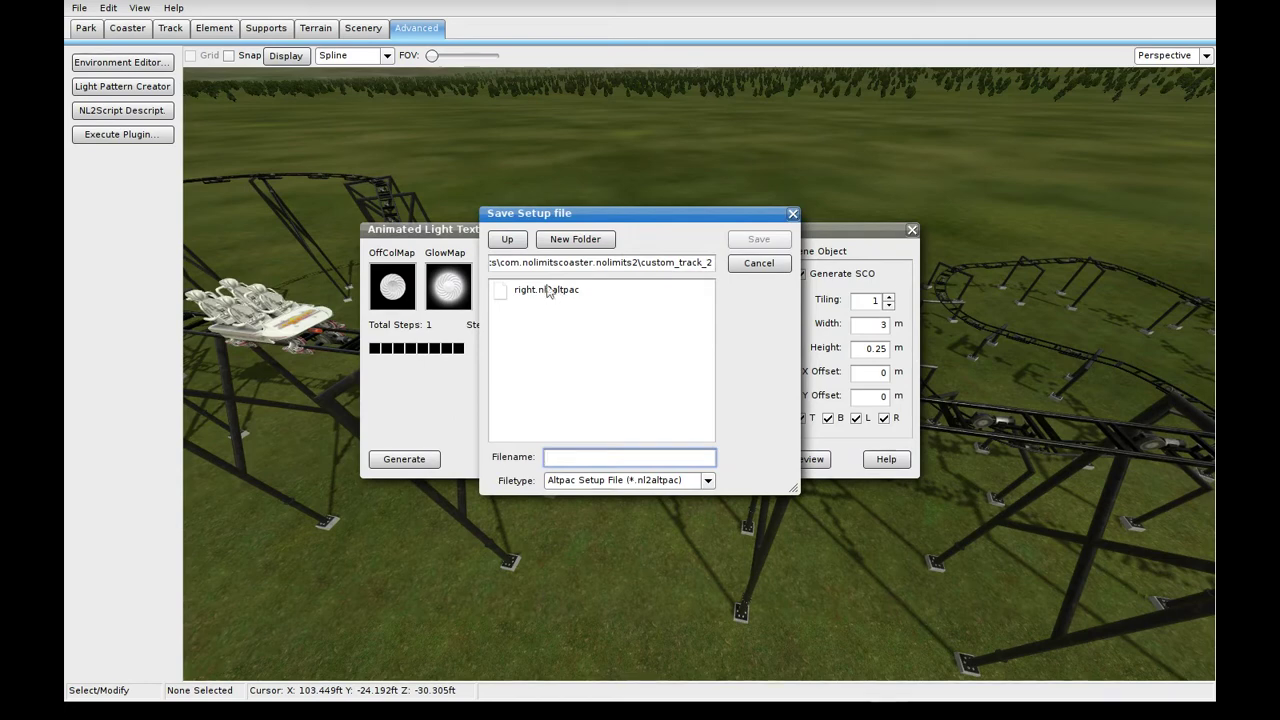
click(516, 242)
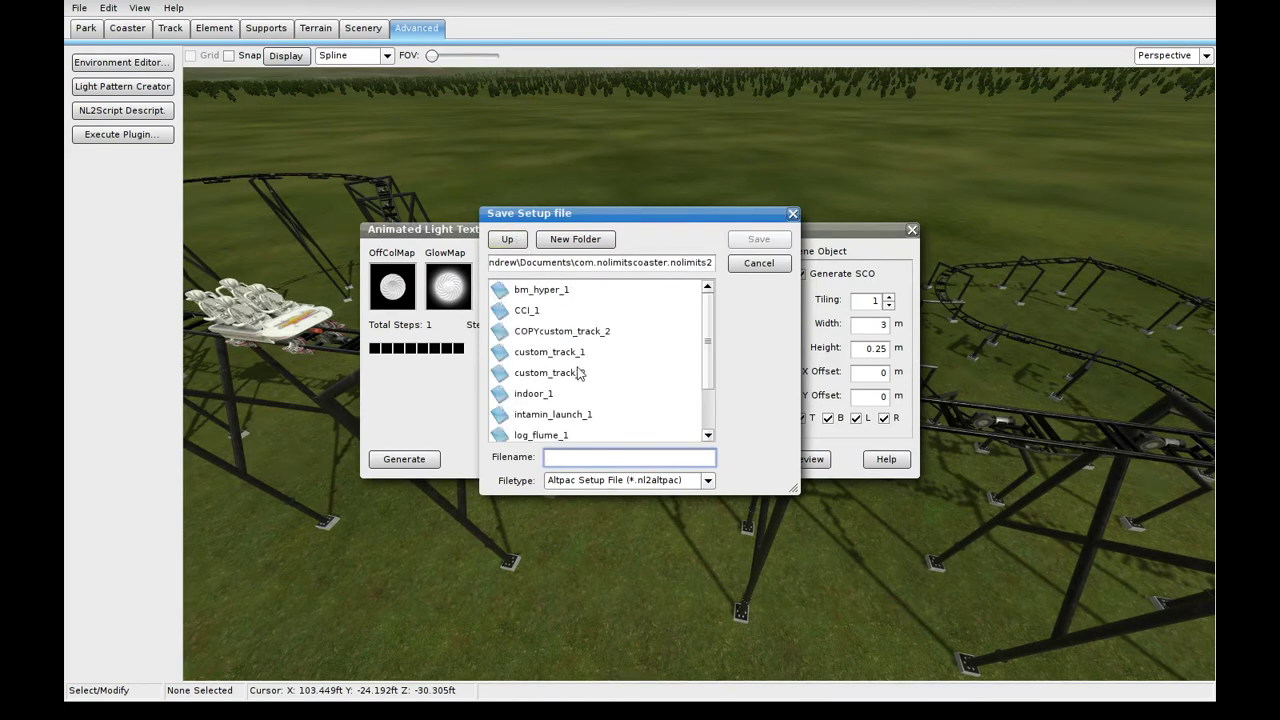
double_click(590, 332)
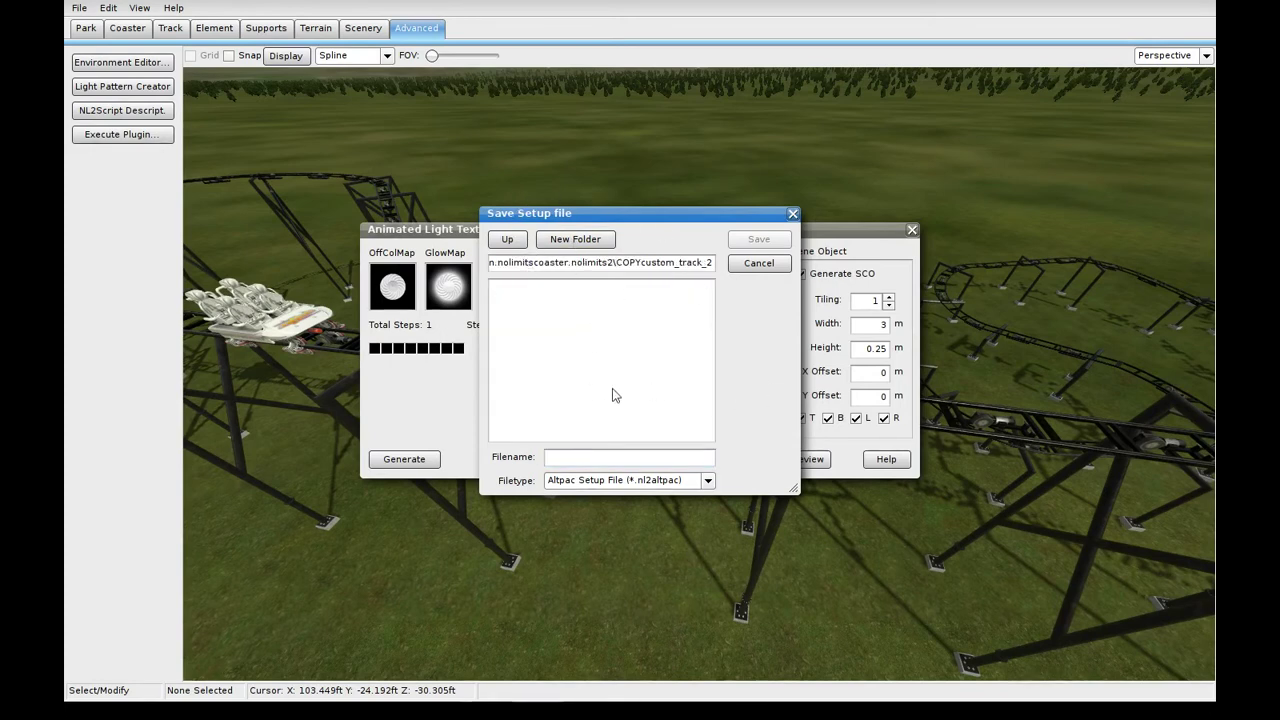
click(573, 459)
text(box)
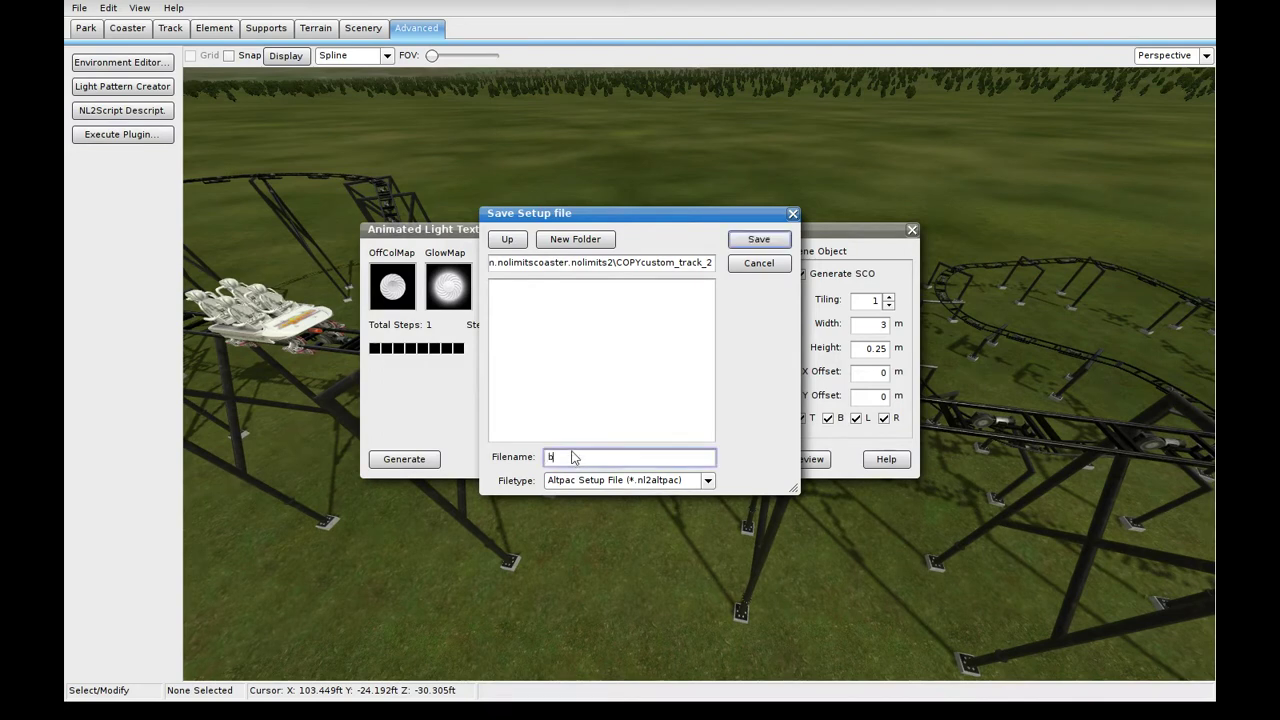
click(758, 244)
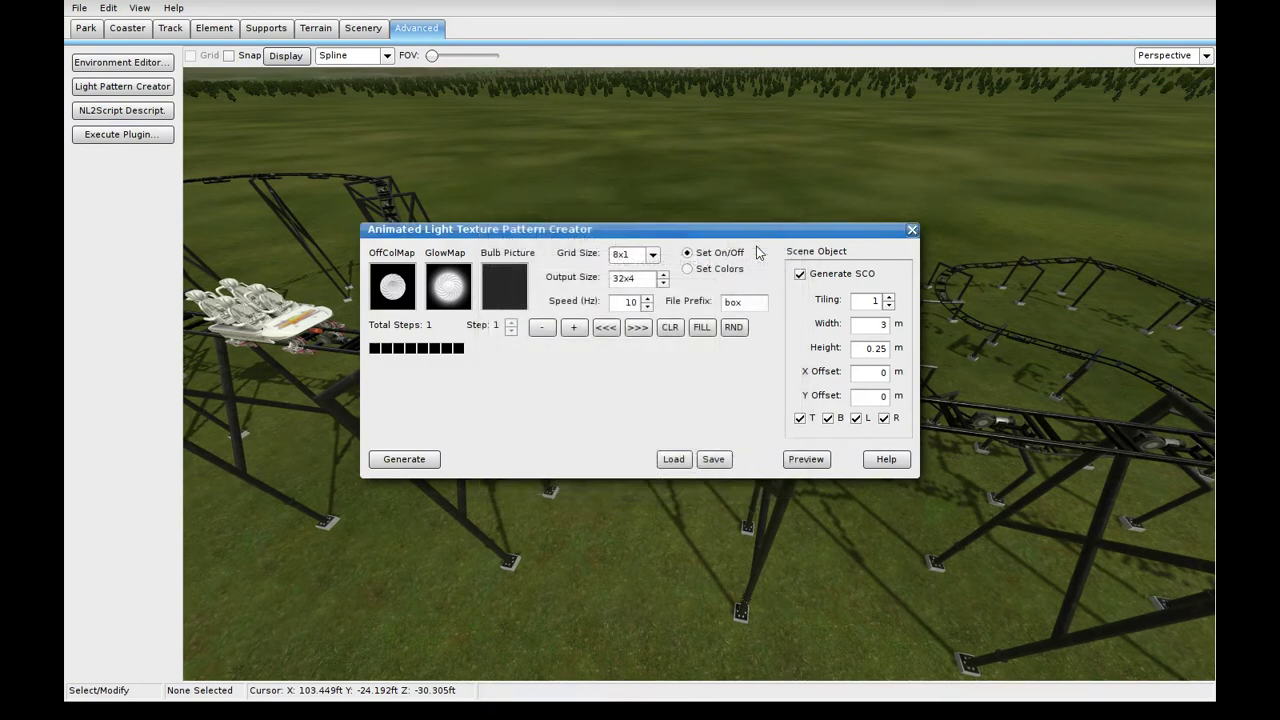
click(420, 459)
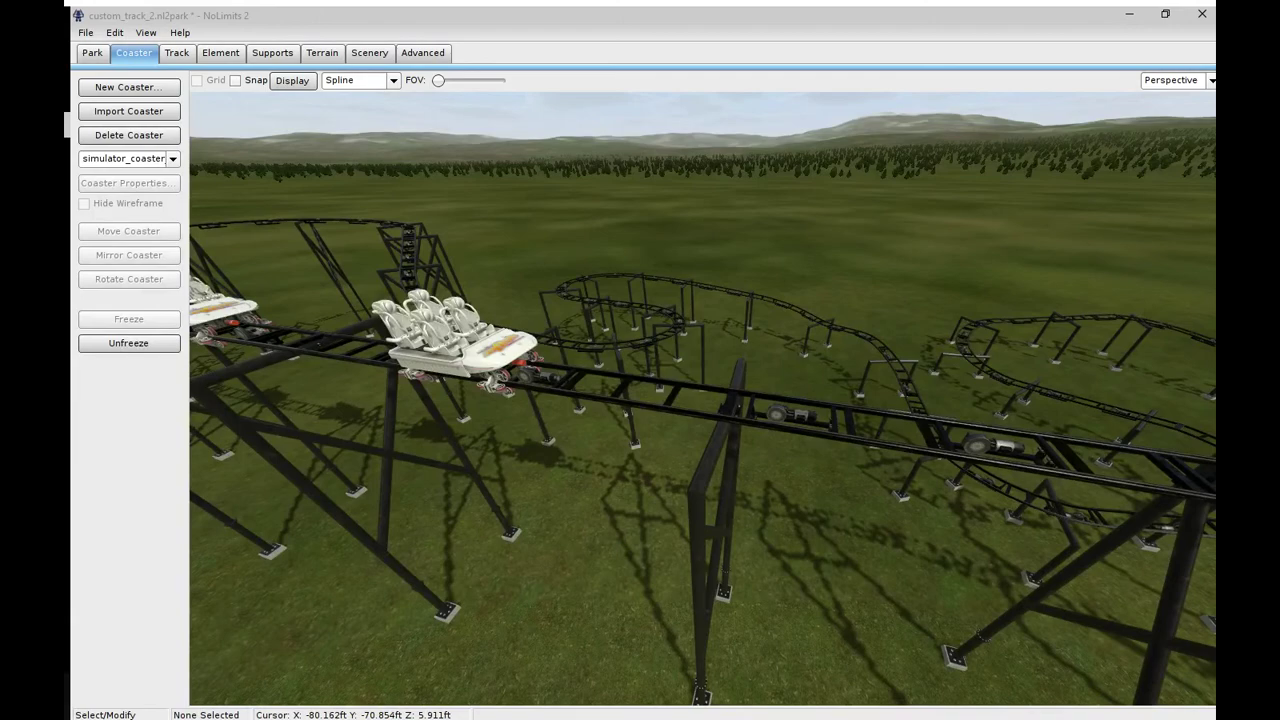
- Choose the boxsco scene object from the park folder, place one instance in the park and return to selection mode
click(369, 52)
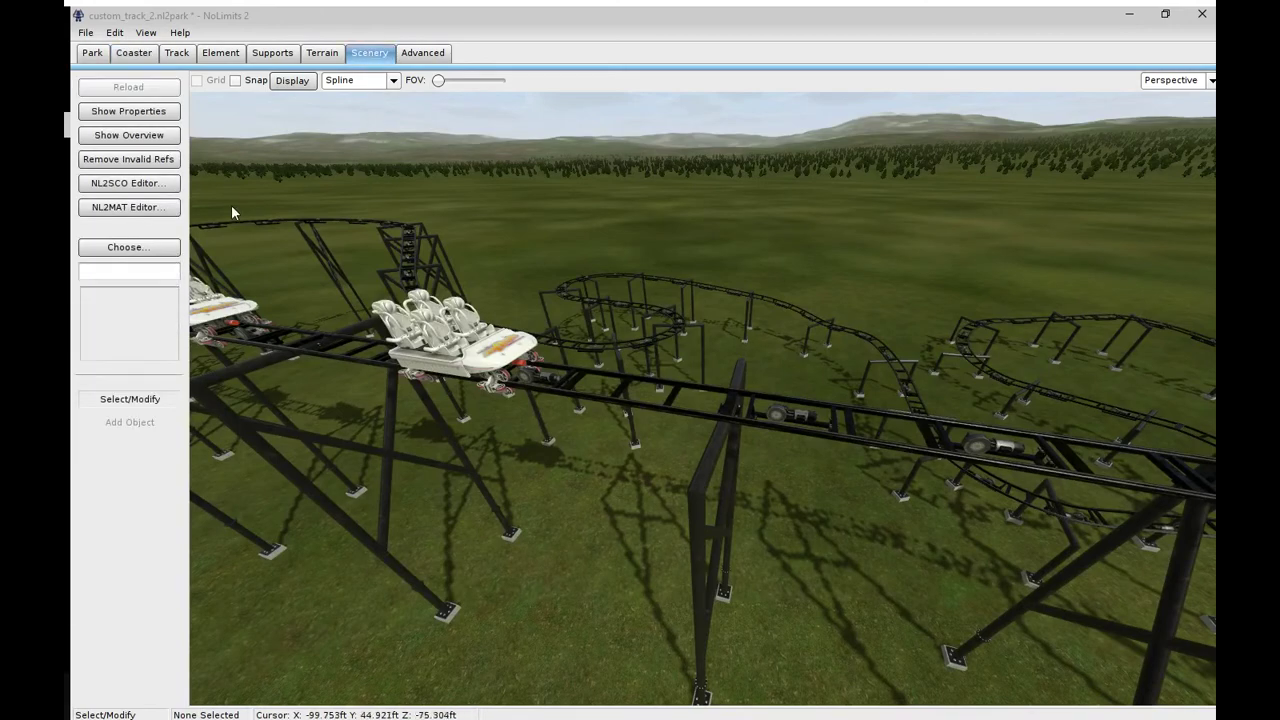
click(128, 247)
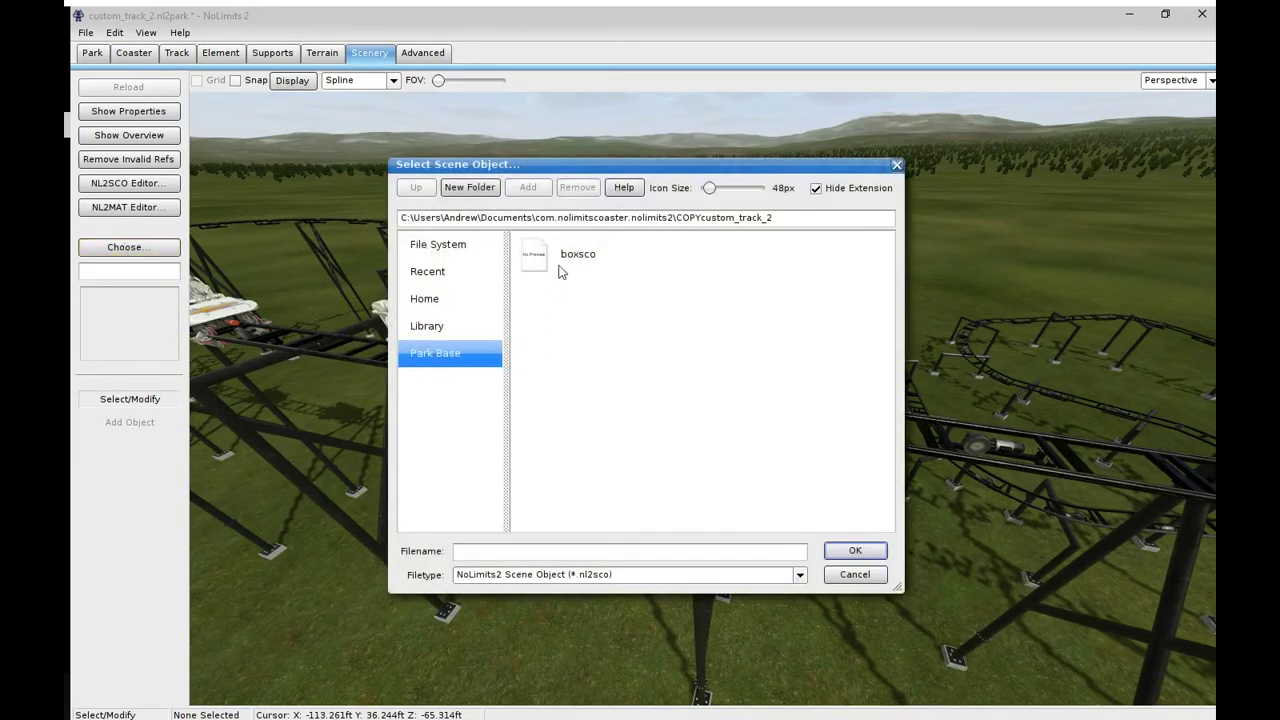
click(565, 261)
double_click(565, 261)
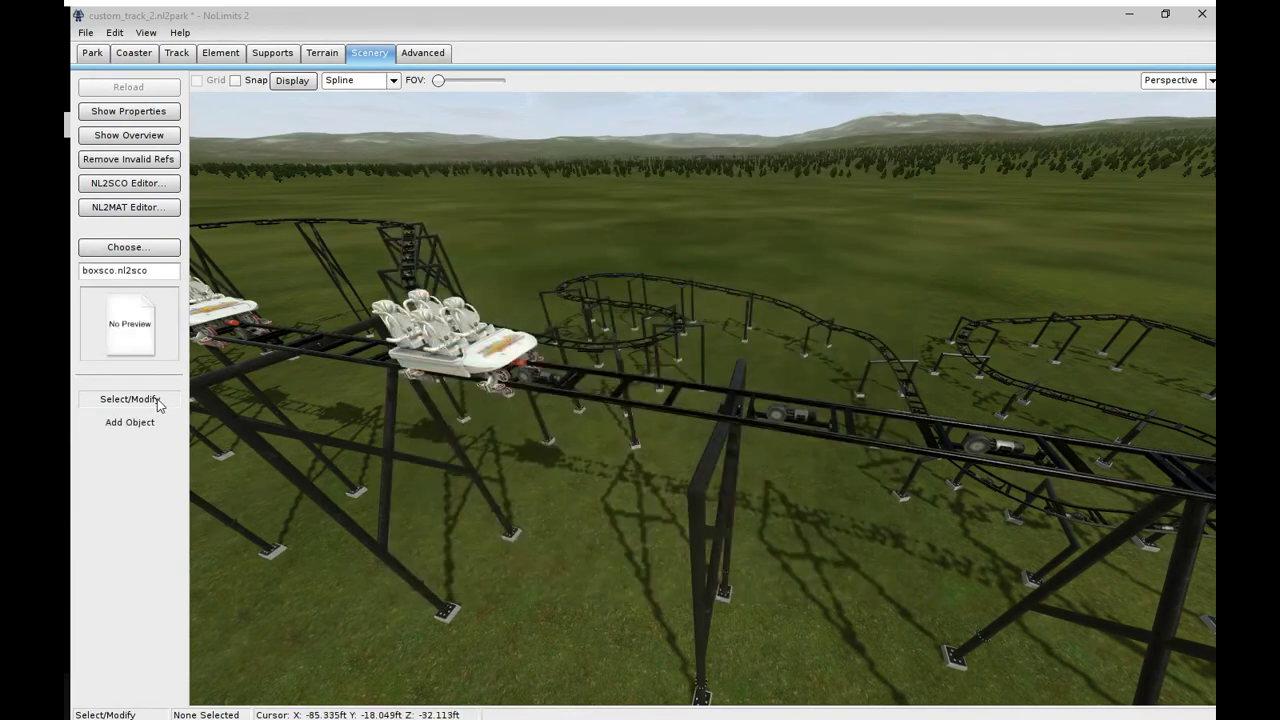
click(145, 427)
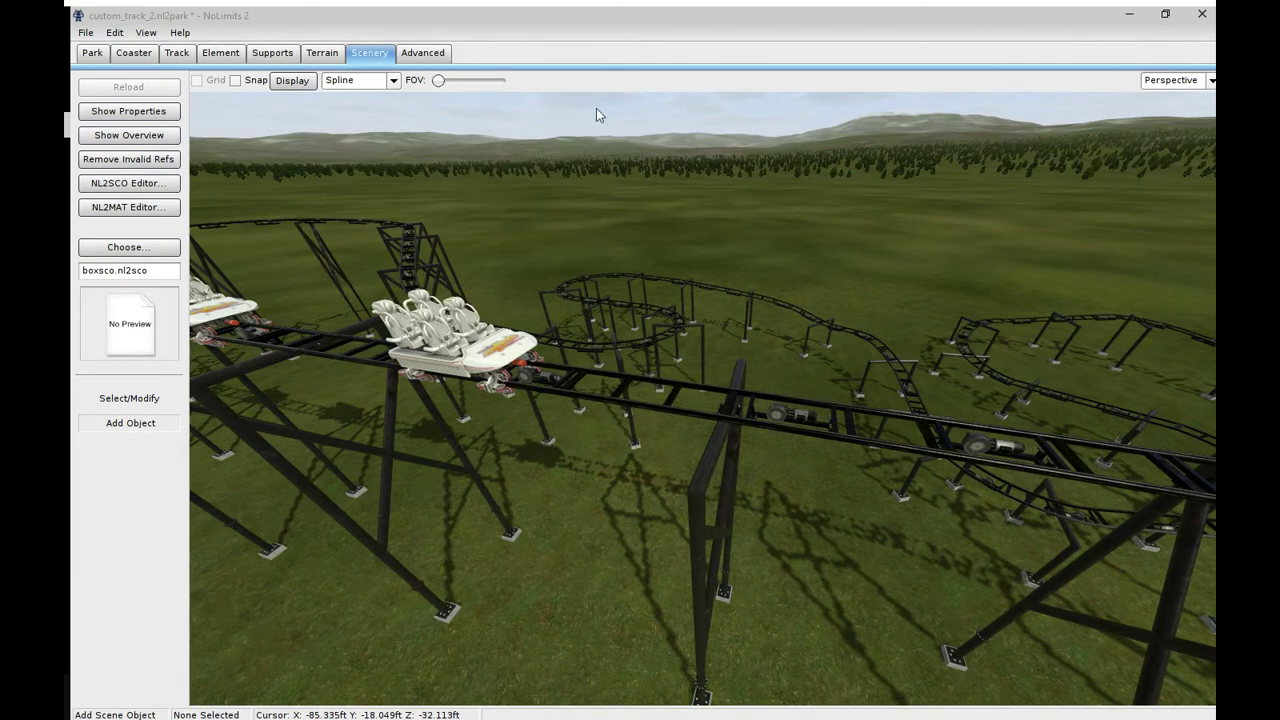
click(586, 138)
right_drag(745, 180, 820, 105)
key(w)
right_drag(703, 400, 732, 478)
key(s)
right_drag(744, 95, 748, 186)
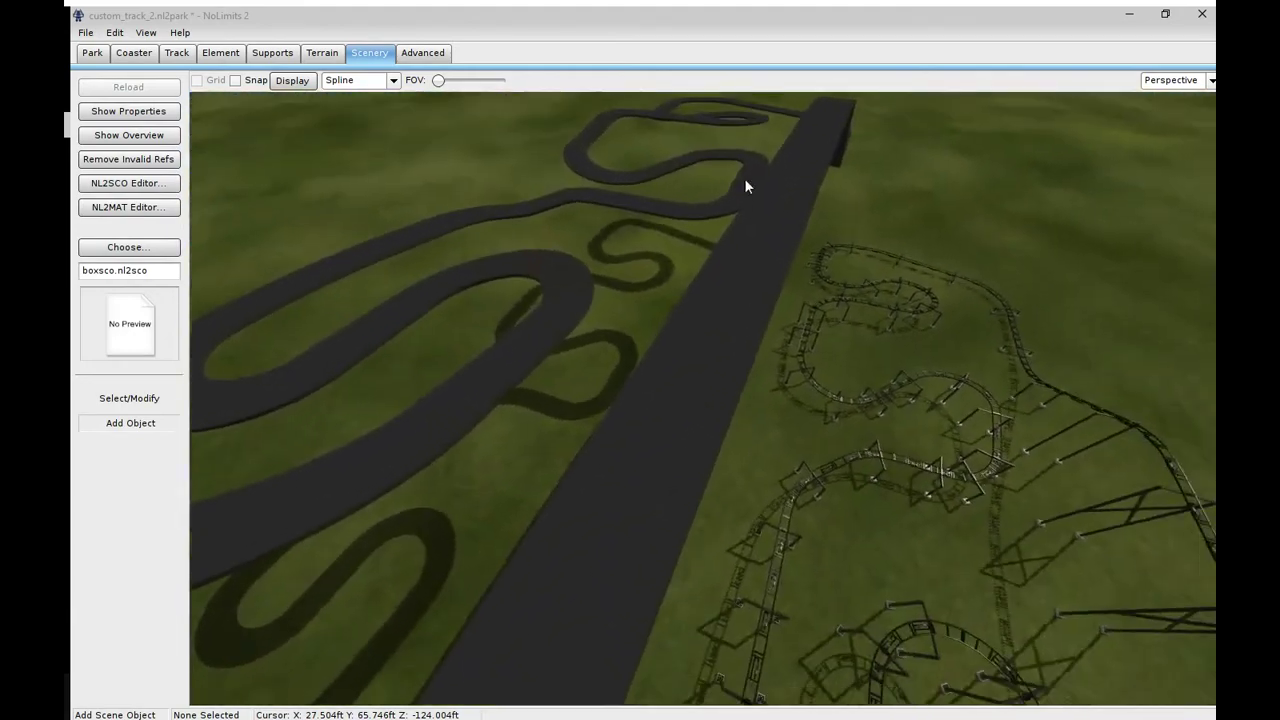
click(127, 401)
- Examine the placed box object's shape along the layout and its offset from the coaster track
right_drag(716, 402, 648, 332)
key(d)
key(a)
key(a)
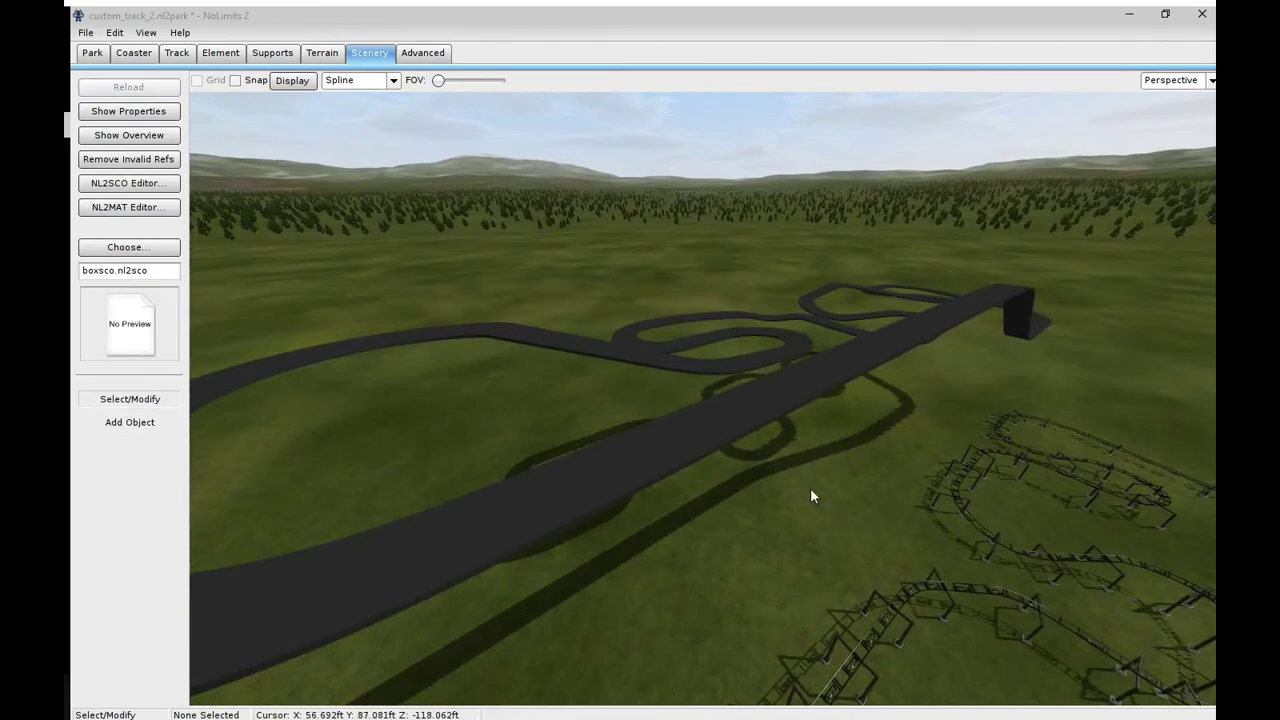
right_drag(810, 490, 902, 564)
key(w)
key(w)
right_drag(770, 460, 770, 460)
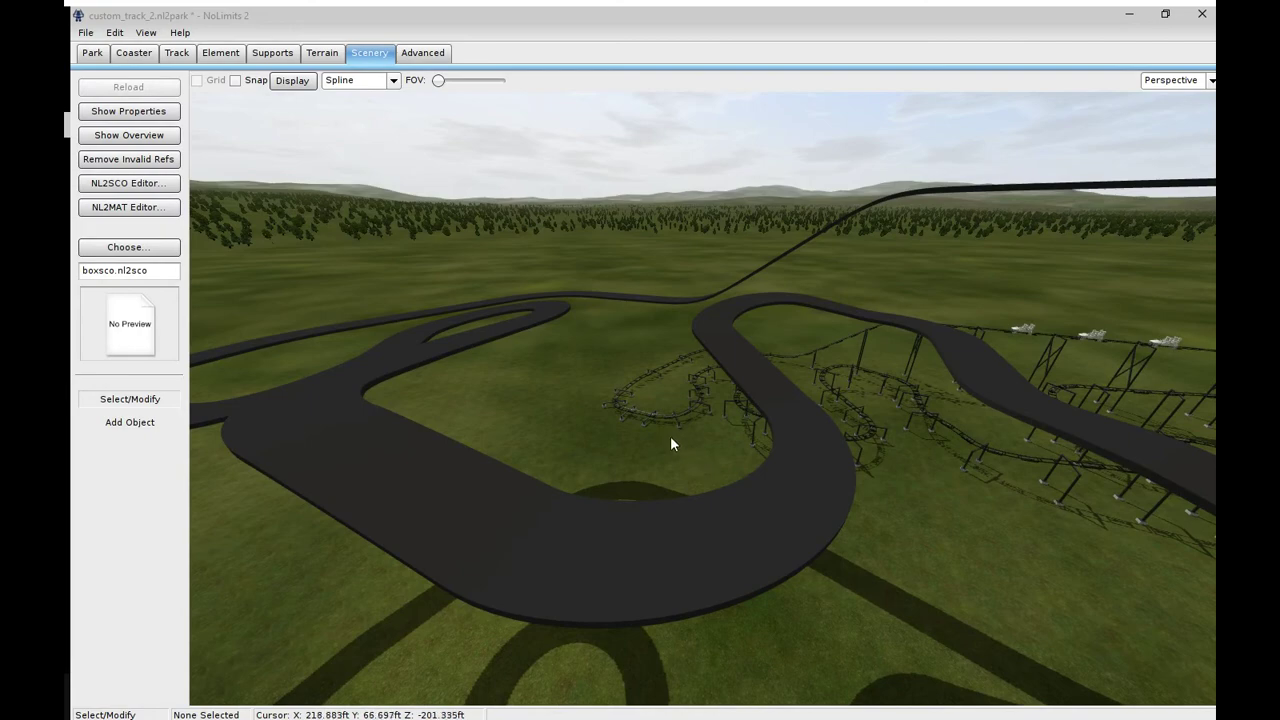
right_drag(703, 400, 661, 442)
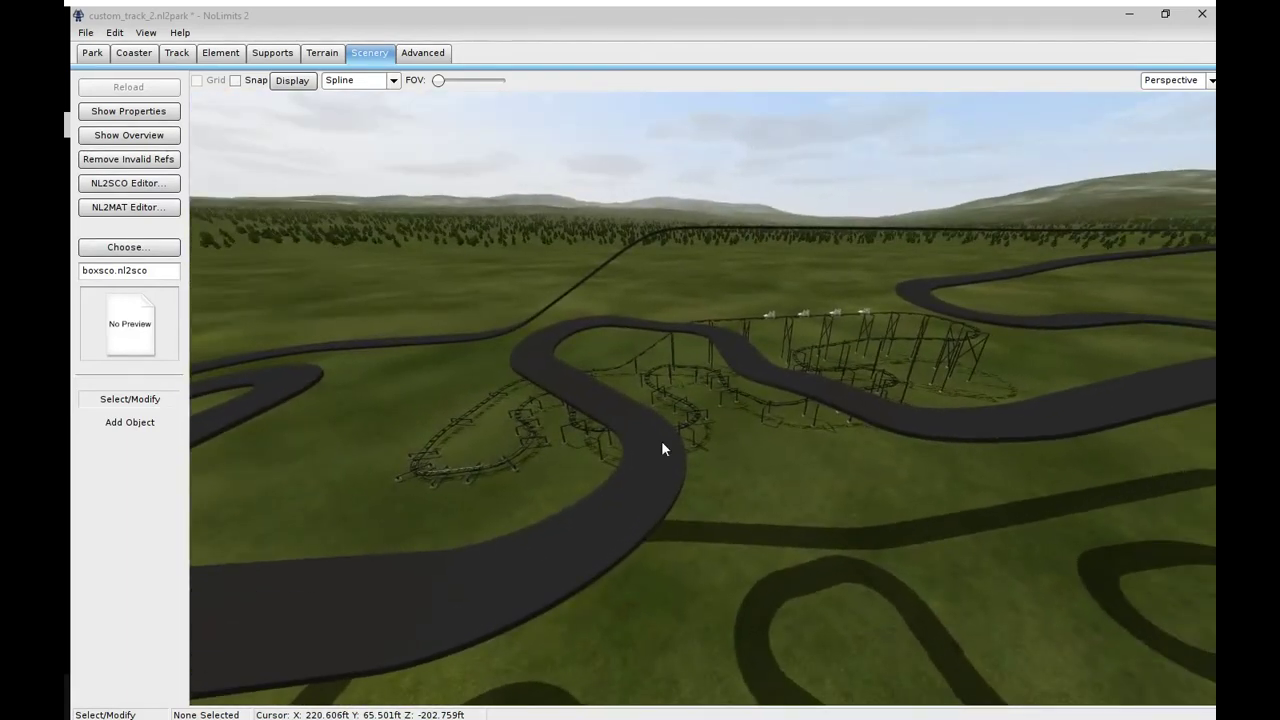
- Set the box object's X, Y and Z positions to 0 ft and apply them
double_click(597, 400)
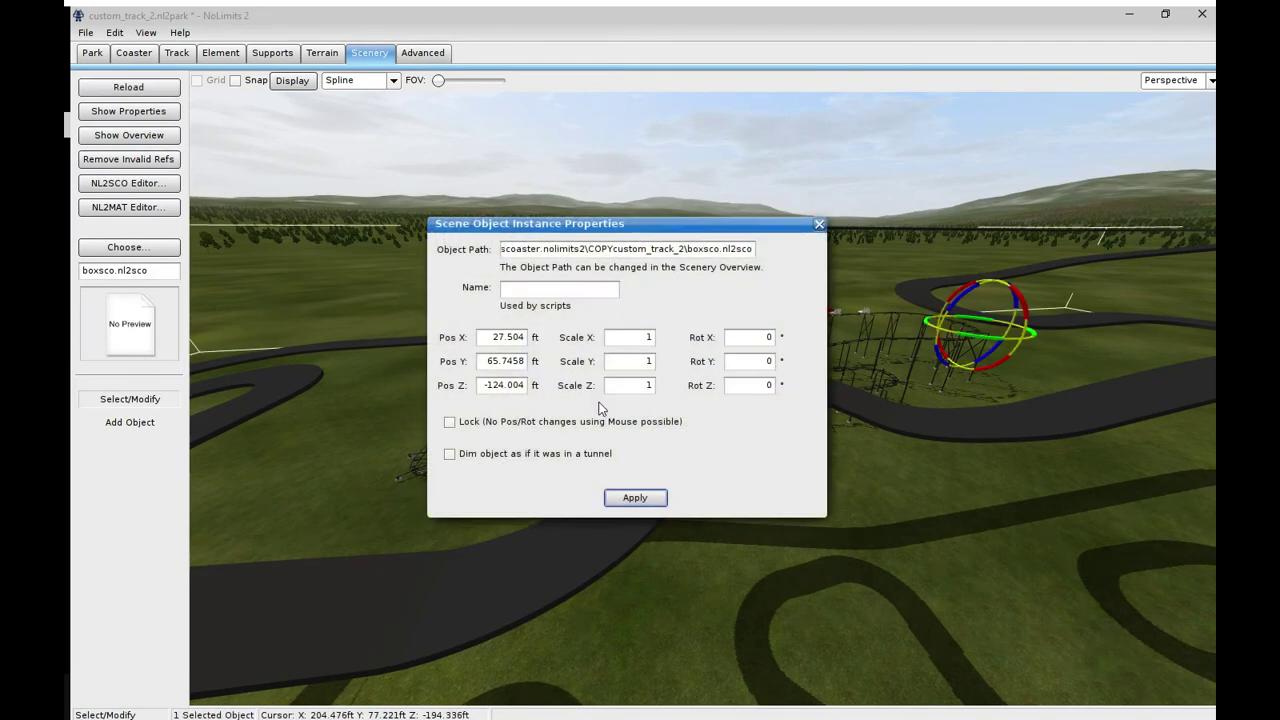
double_click(495, 338)
text(0)
double_click(492, 364)
text(0)
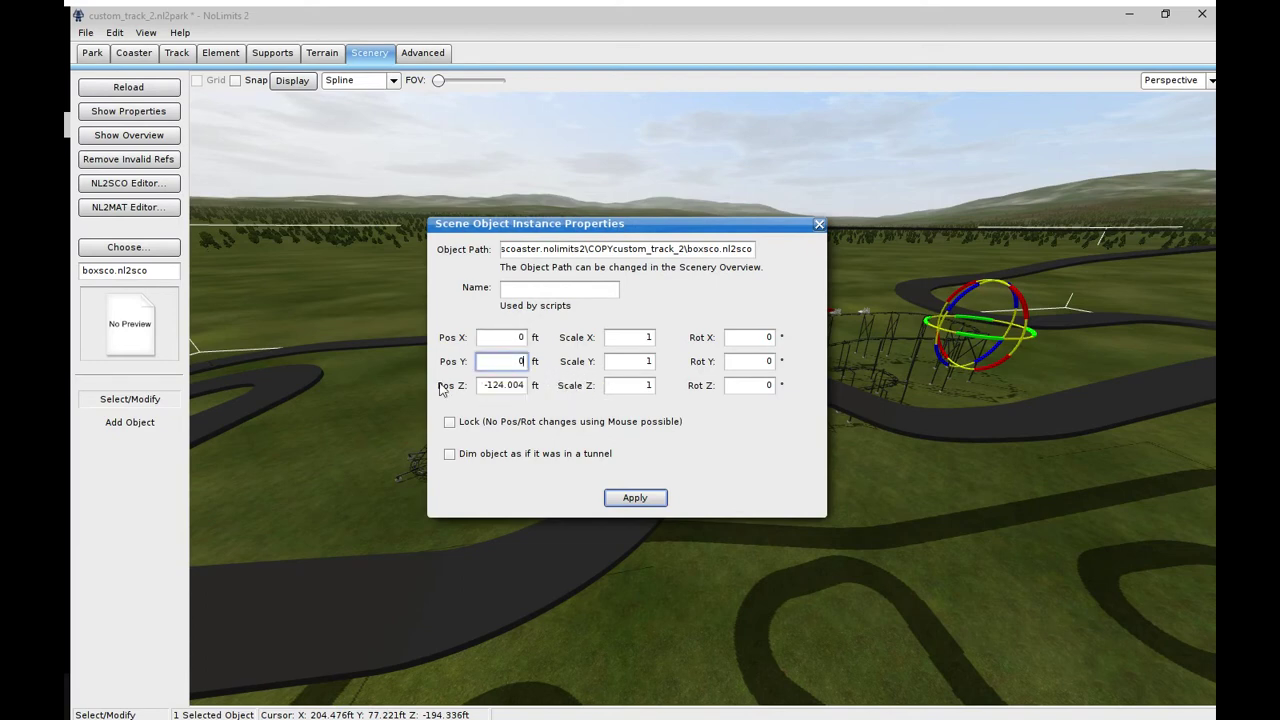
double_click(486, 386)
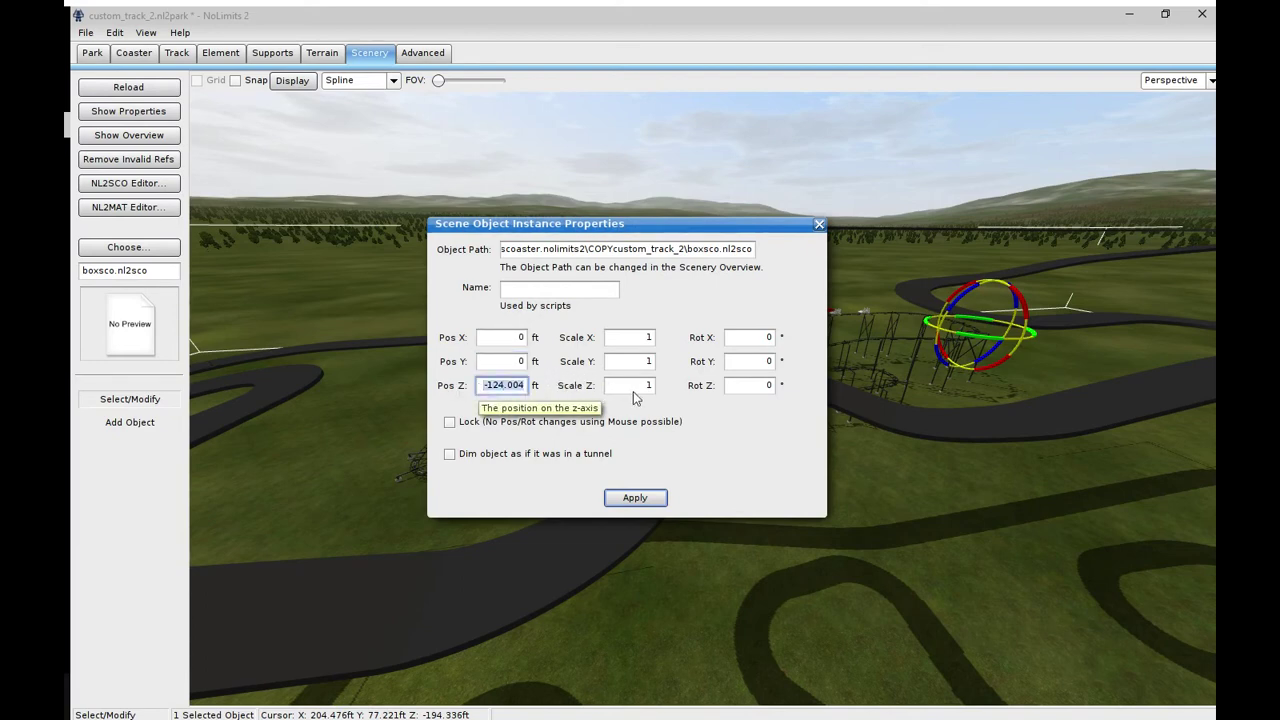
text(0)
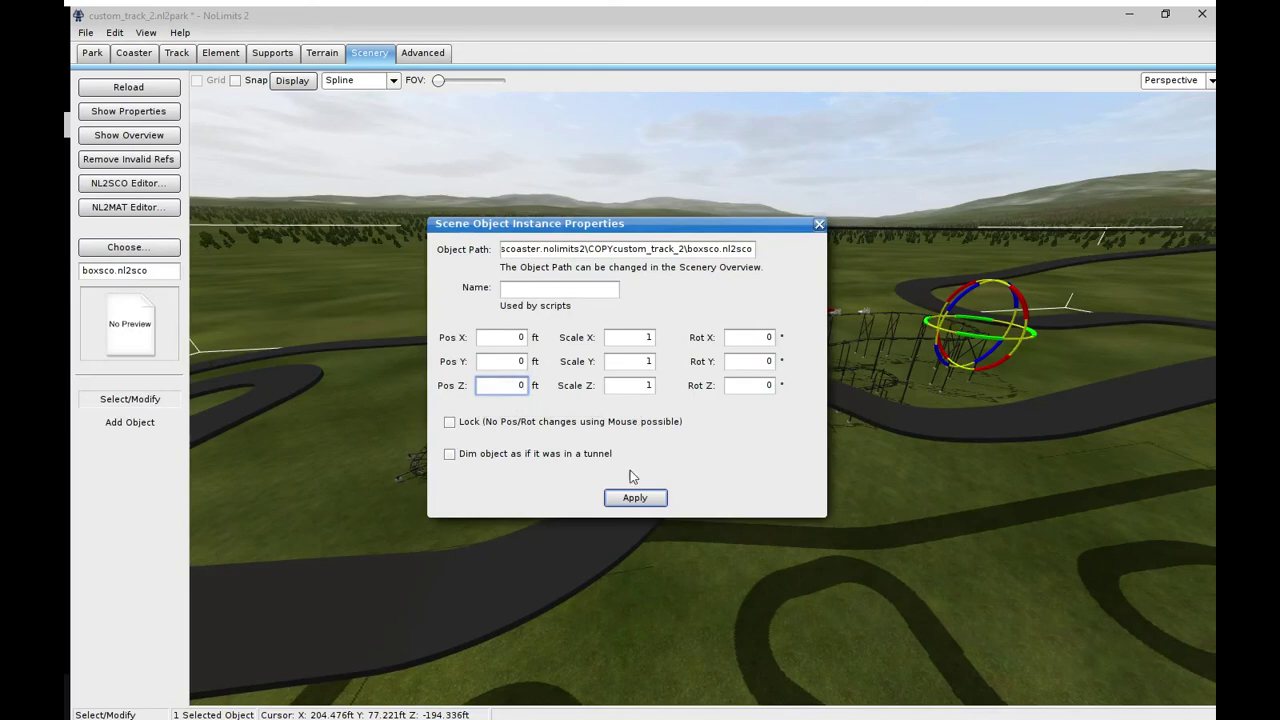
click(636, 500)
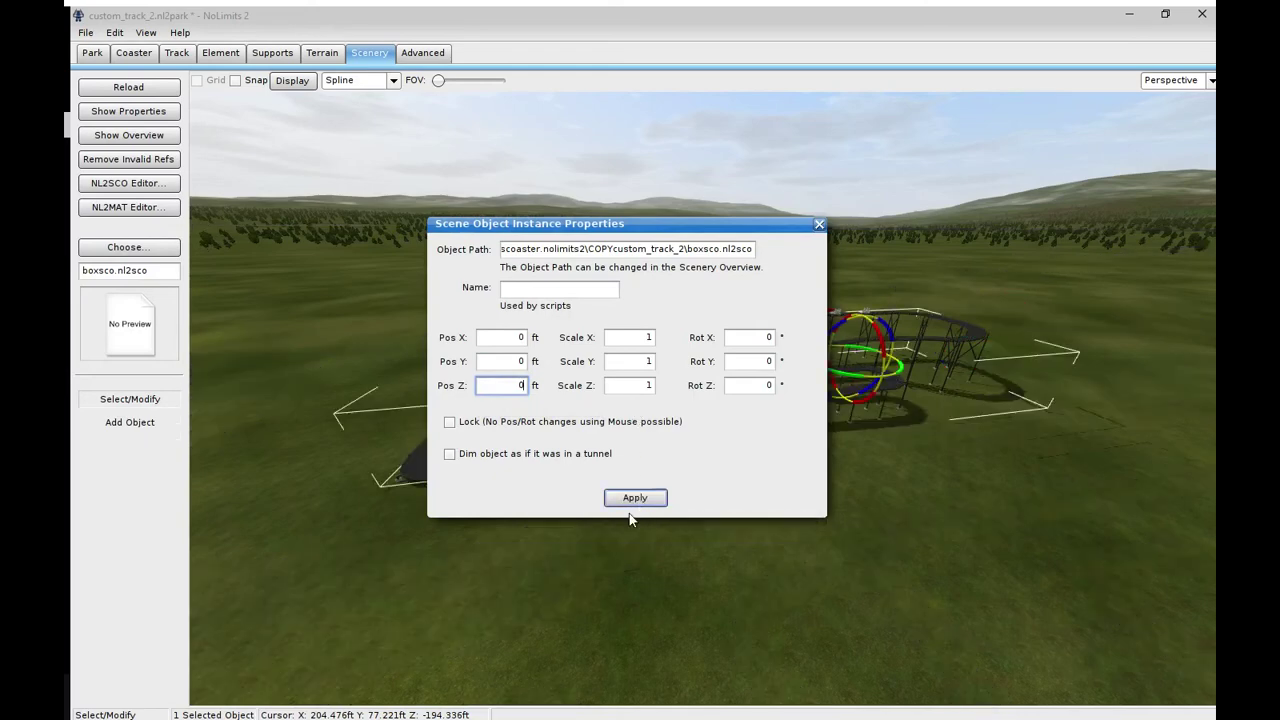
- Close the box object's properties and examine how the box lines up with the track beneath the coaster cars
click(819, 226)
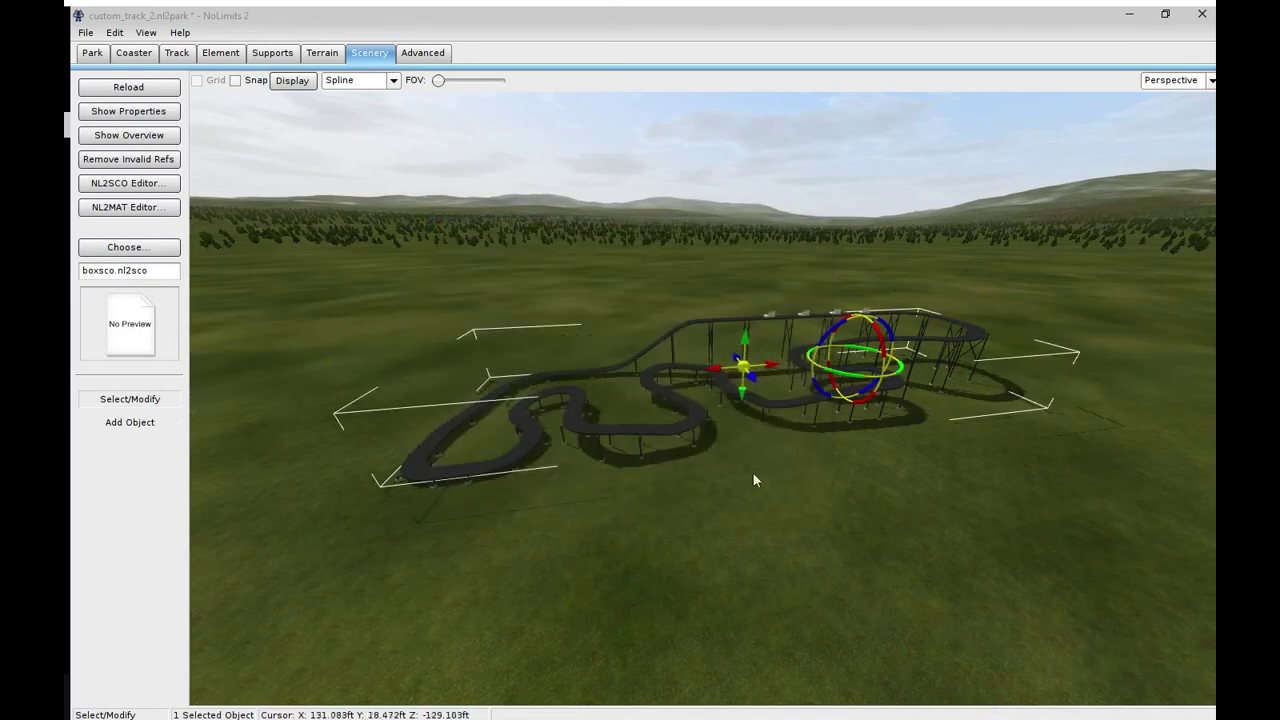
key(w)
right_drag(753, 473, 945, 400)
key(w)
key(w)
key(s)
key(s)
key(w)
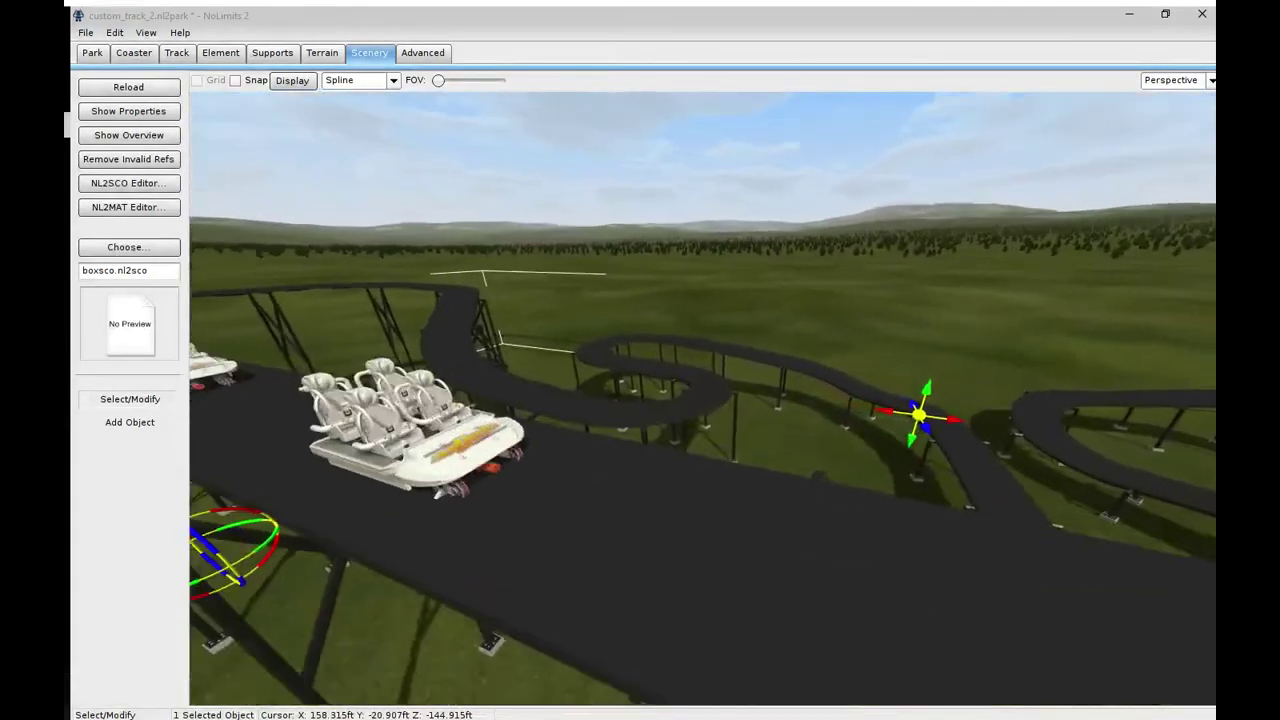
right_drag(880, 490, 734, 523)
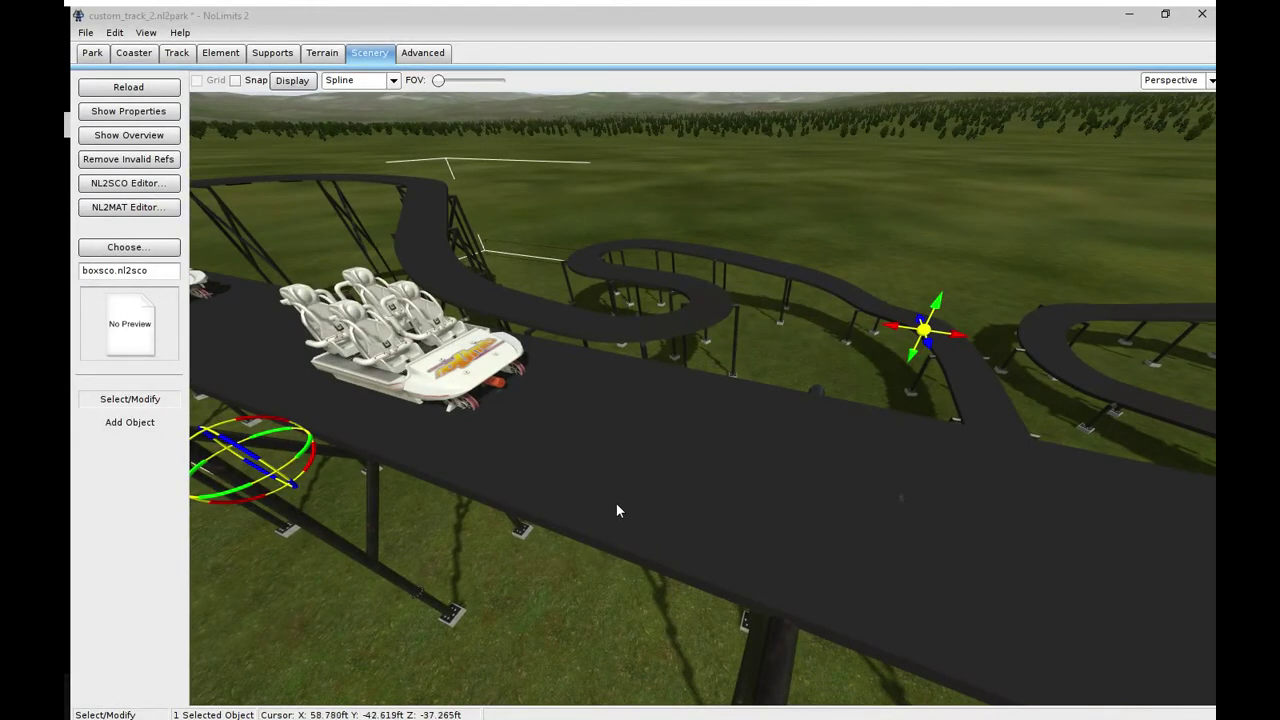
right_drag(660, 514, 645, 445)
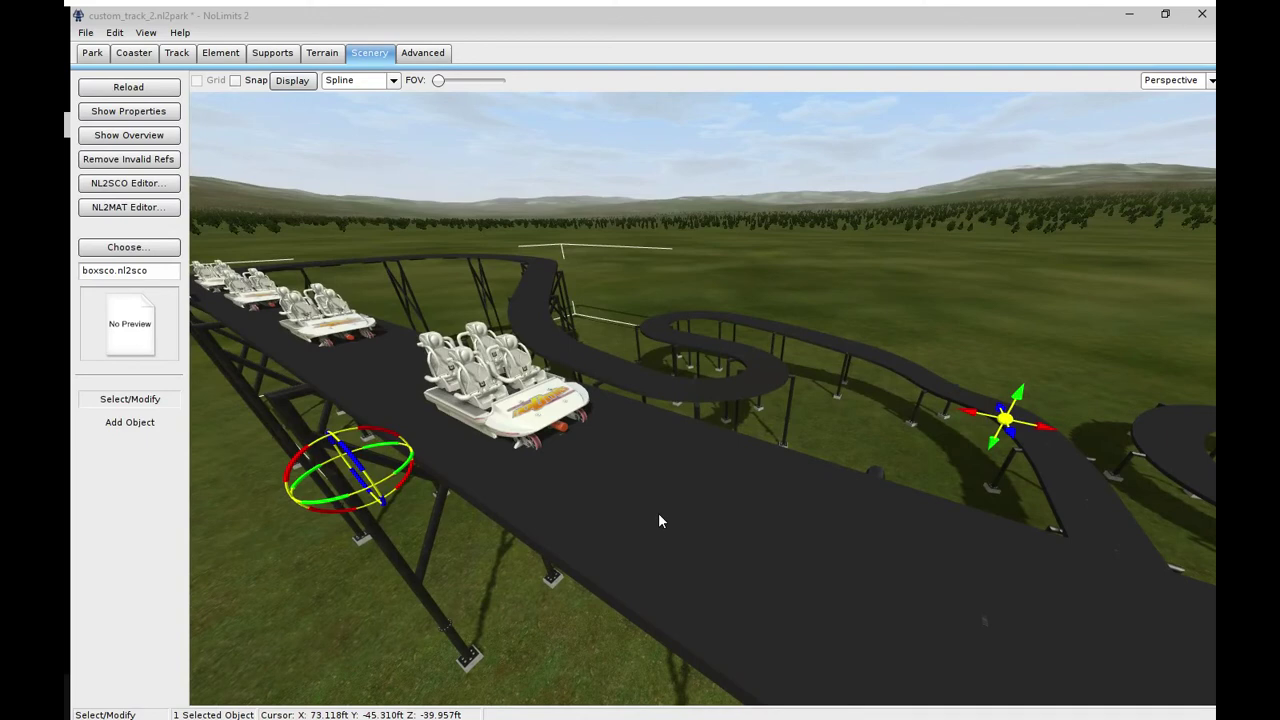
middle_drag(658, 516, 856, 508)
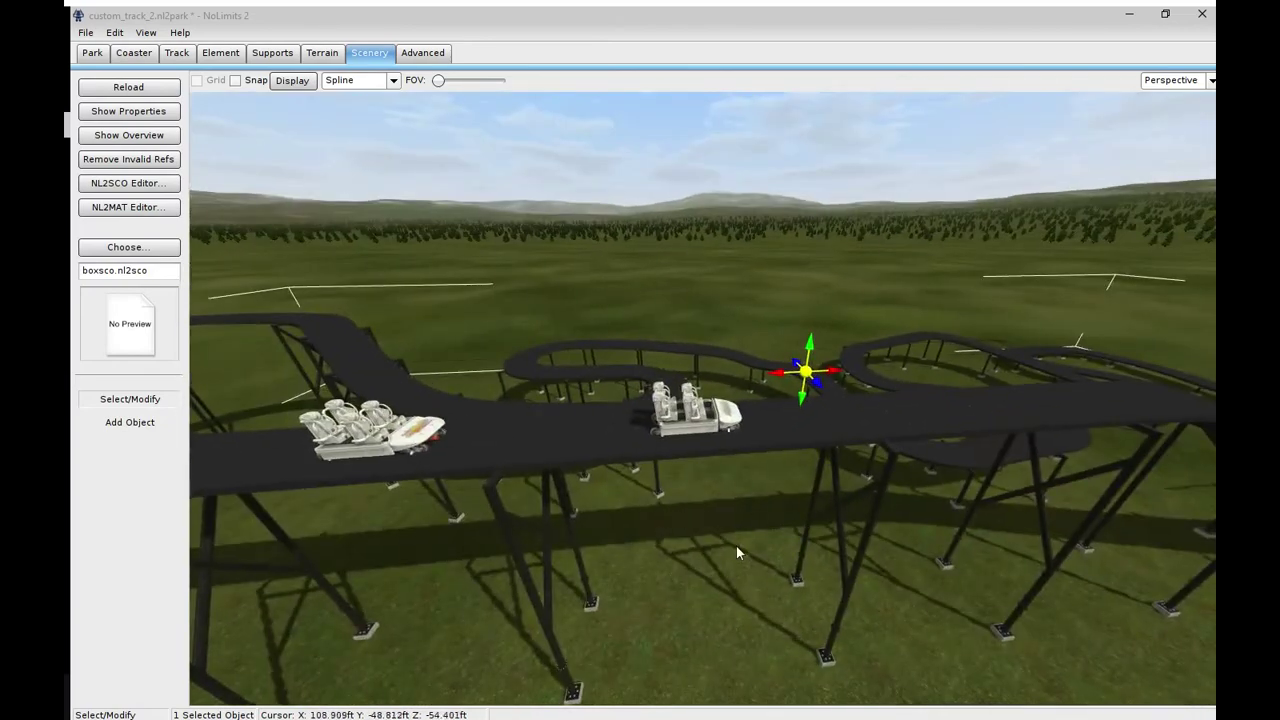
- Examine the box along the length of the elevated straight, from ground level beside the supports and from above its surface
key(w)
right_drag(700, 400, 470, 340)
key(w)
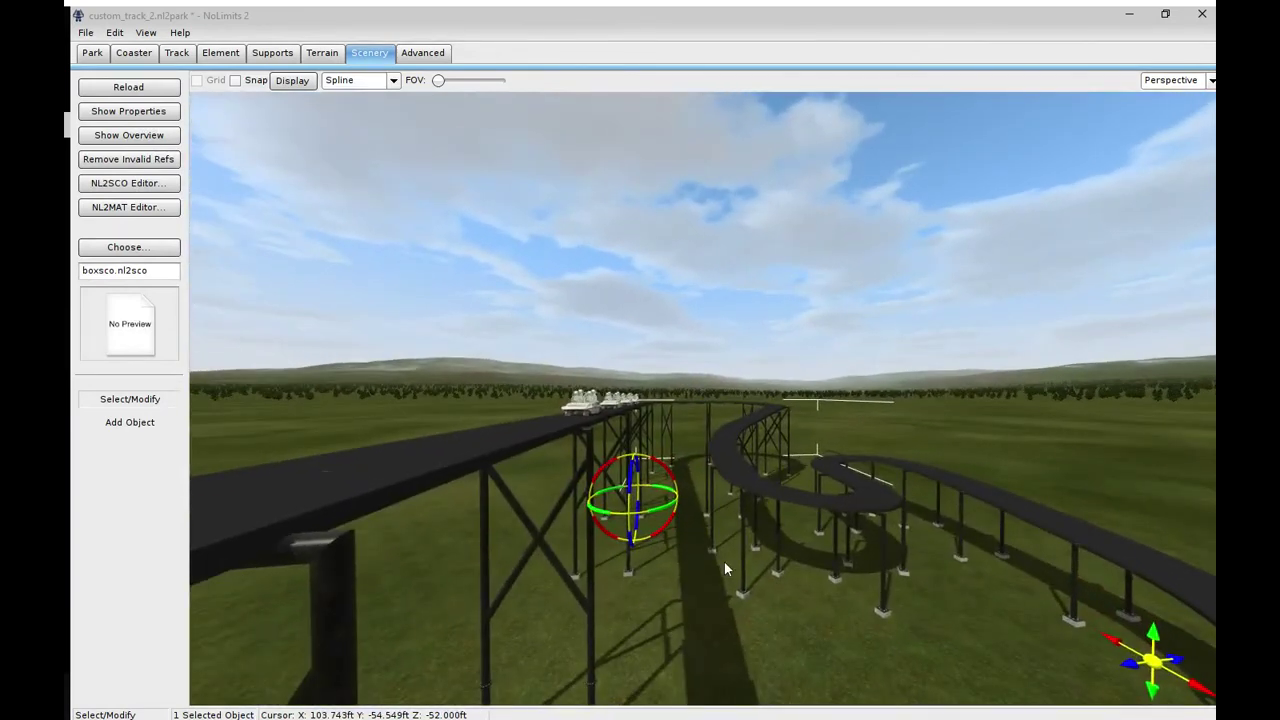
right_drag(724, 561, 700, 635)
key(s)
key(a)
key(d)
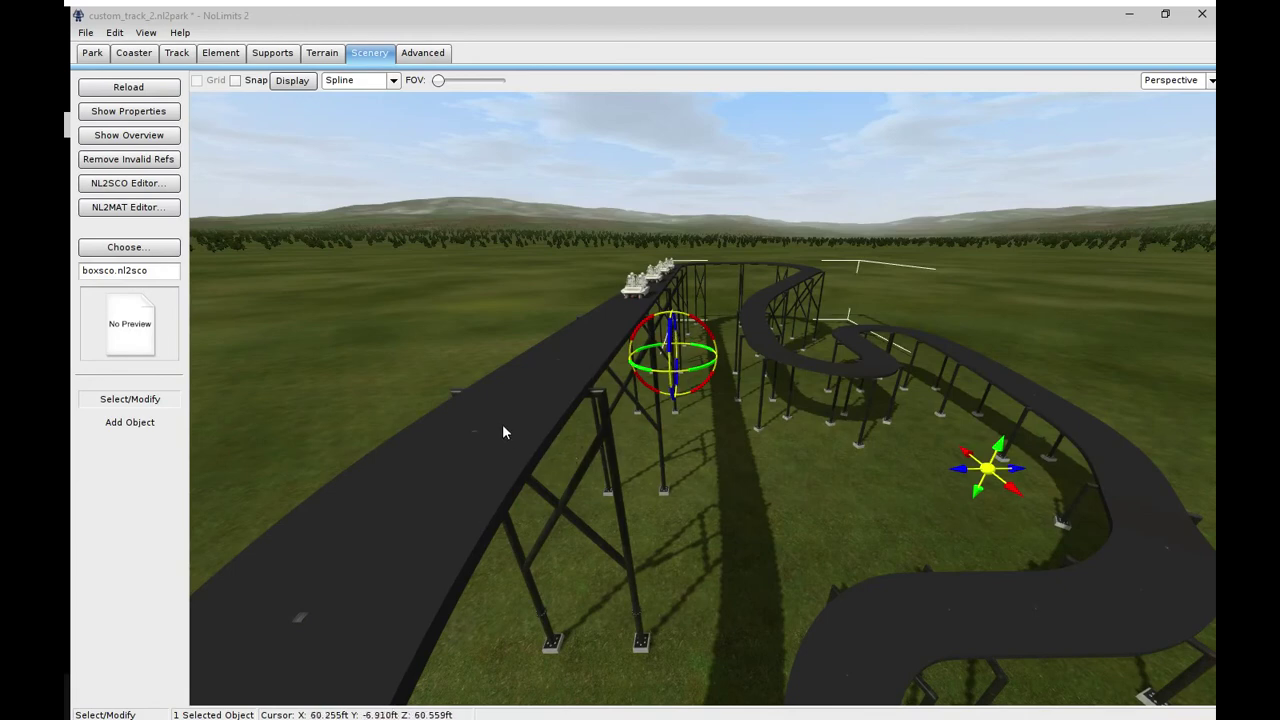
key(a)
mouse_move(574, 443)
right_down()
mouse_move(535, 385)
mouse_move(557, 434)
right_up()
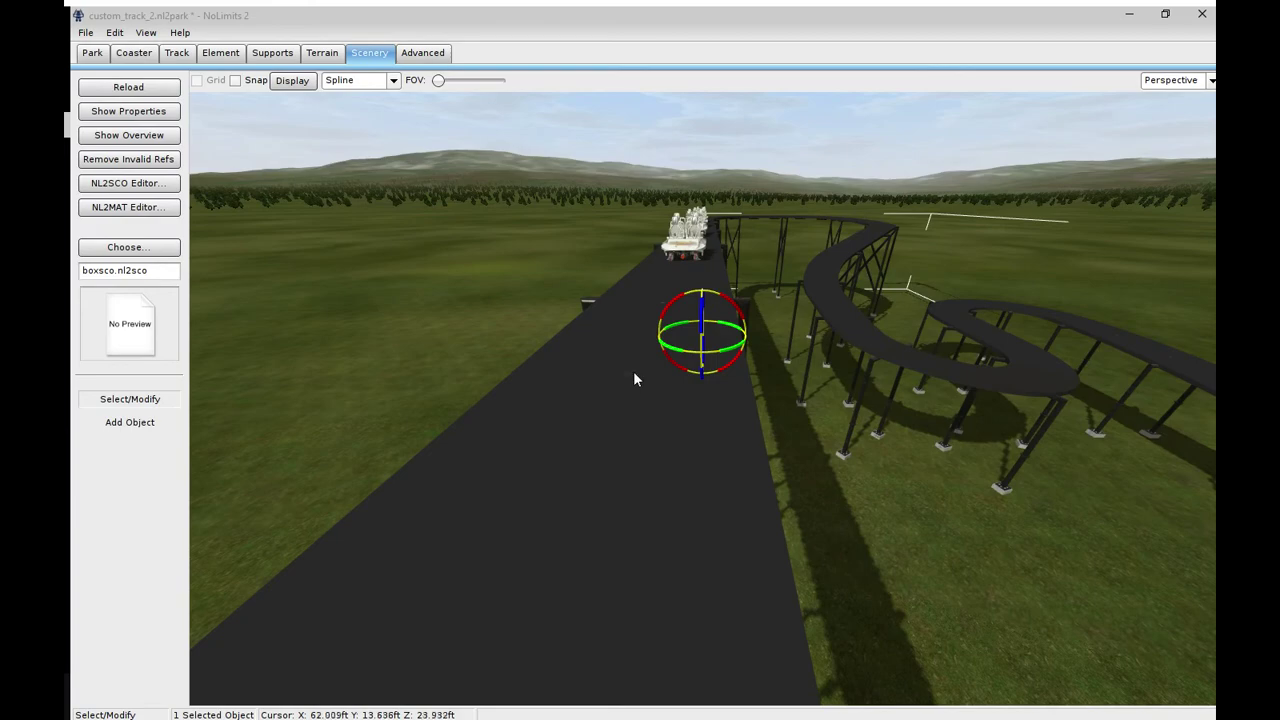
key(d)
right_drag(633, 373, 580, 338)
right_drag(690, 345, 949, 431)
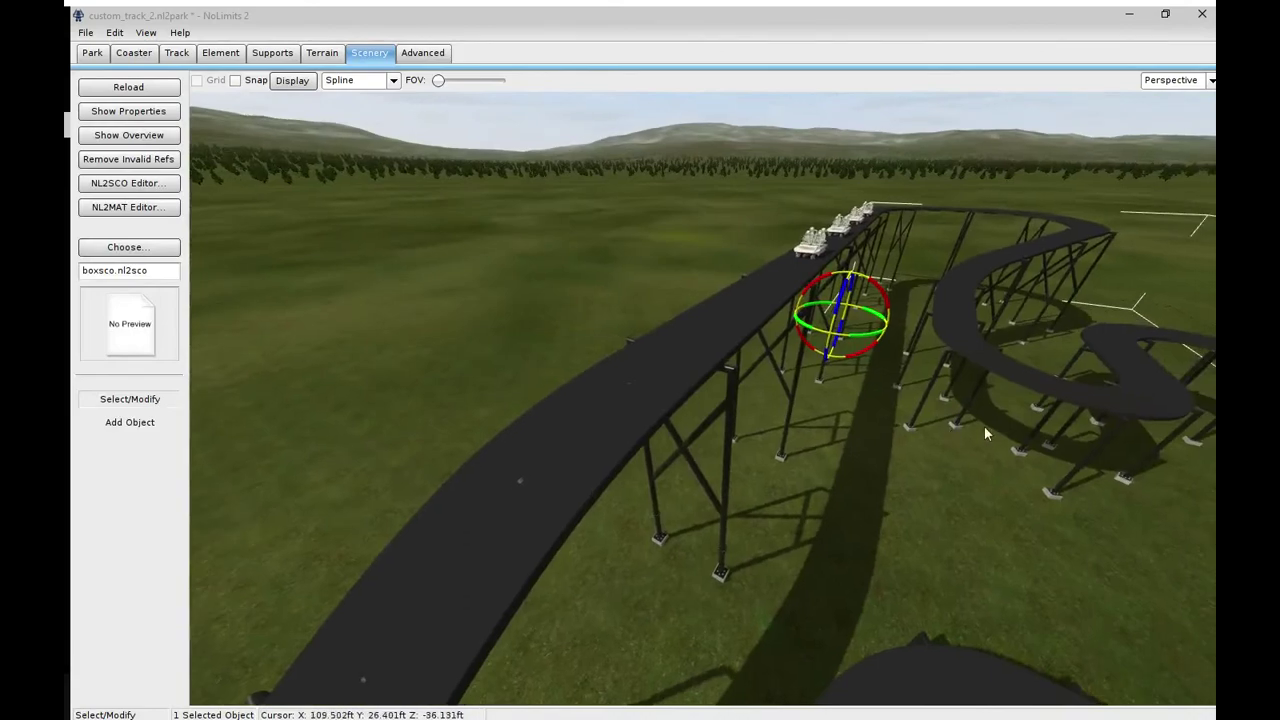
- Inspect the side of the elevated box section, comparing its height and width with the coaster cars and support tops
right_drag(1035, 453, 1045, 518)
right_drag(920, 465, 930, 493)
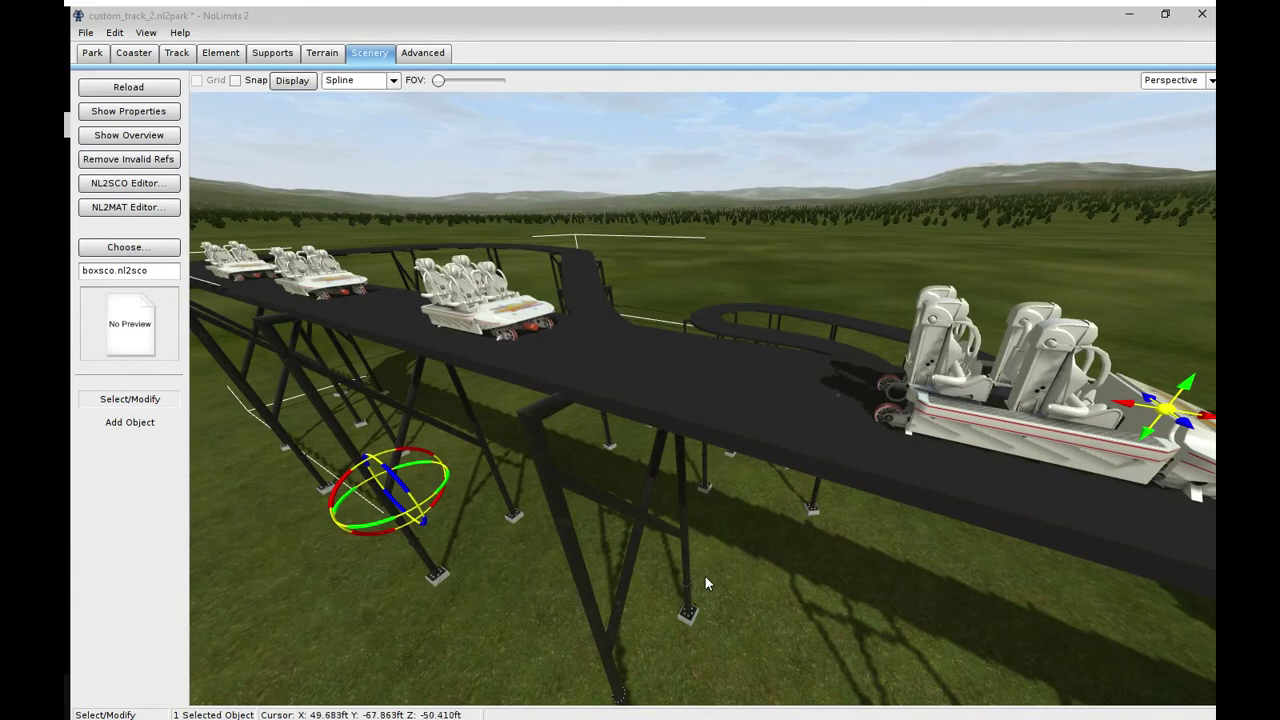
right_drag(705, 577, 740, 604)
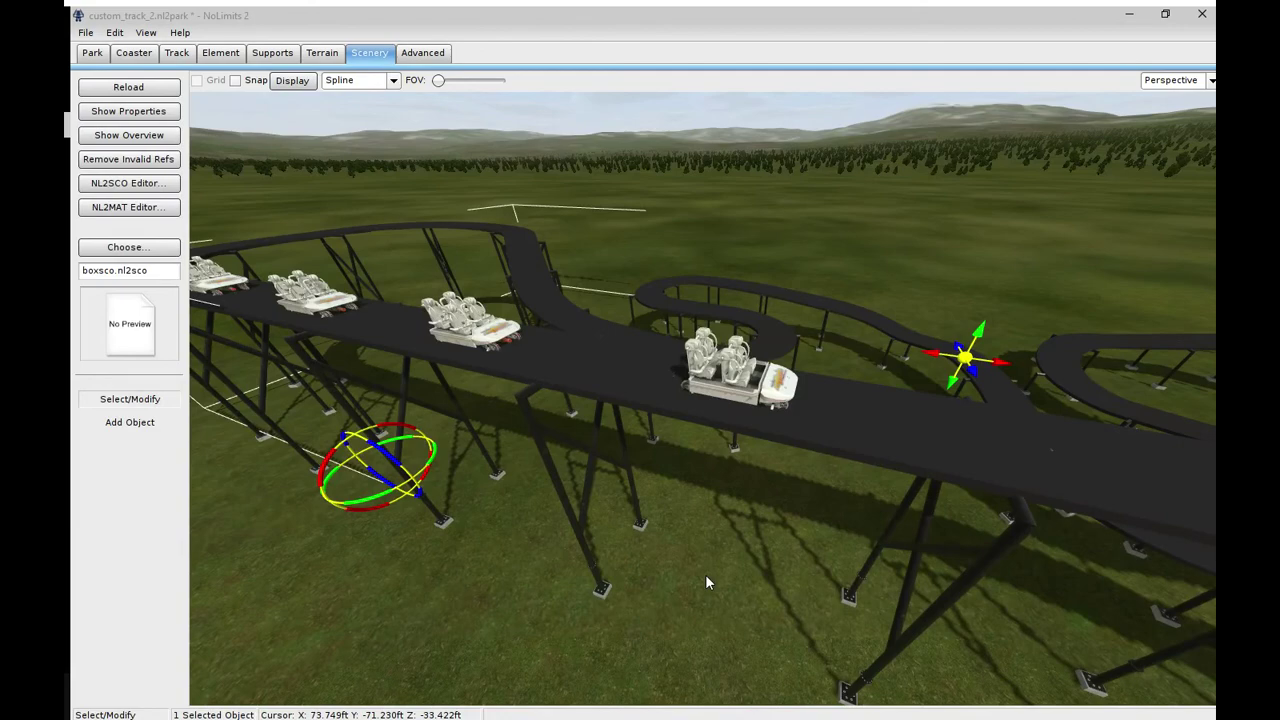
right_drag(705, 574, 780, 540)
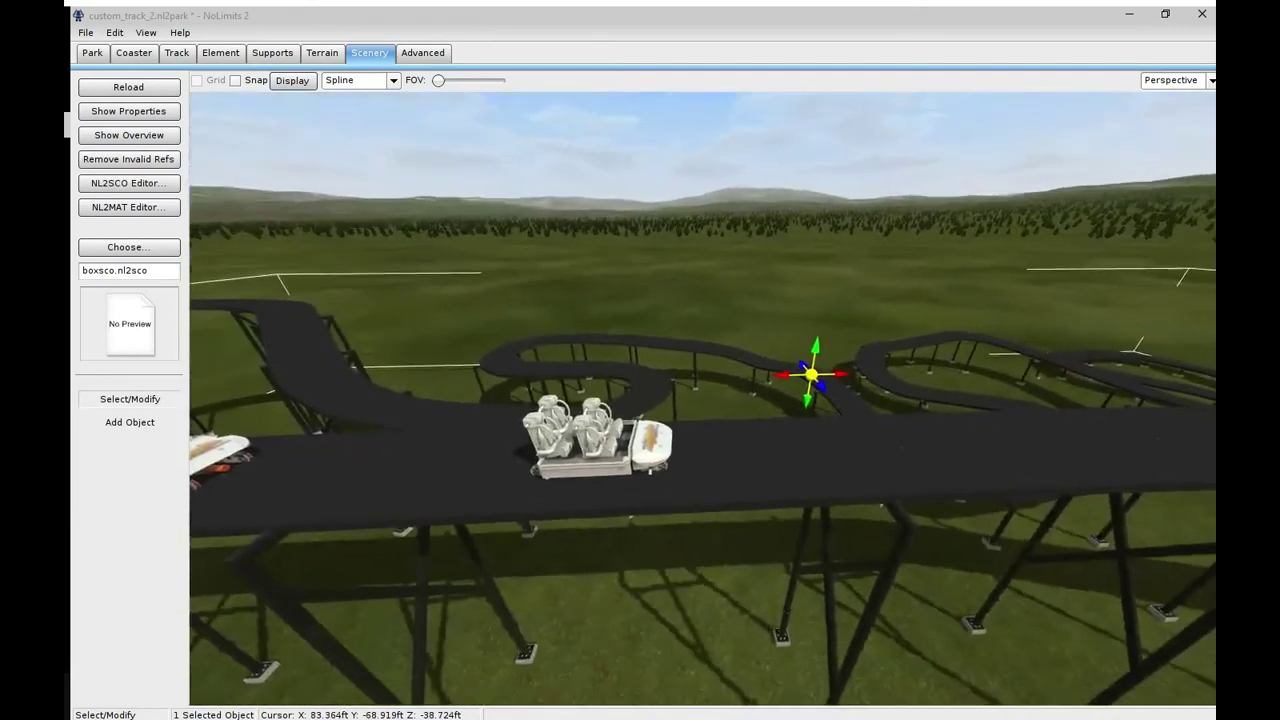
right_drag(705, 530, 733, 568)
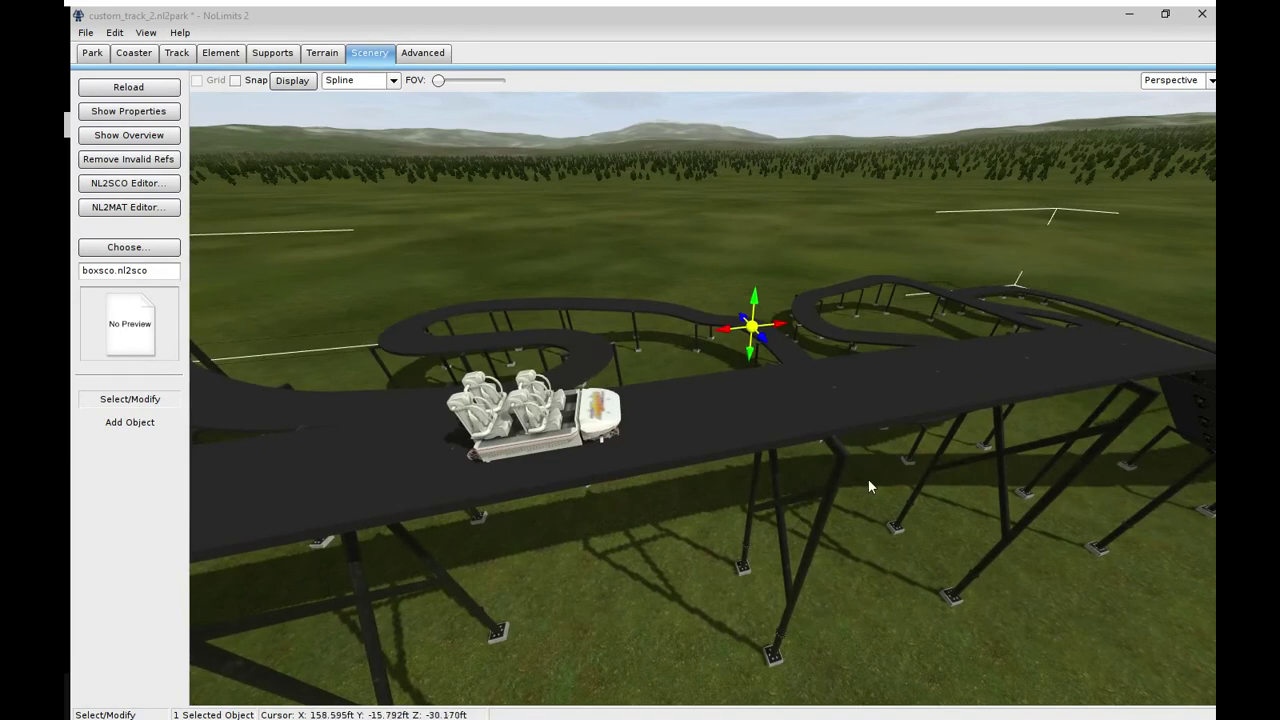
right_drag(990, 410, 820, 385)
right_drag(935, 390, 987, 410)
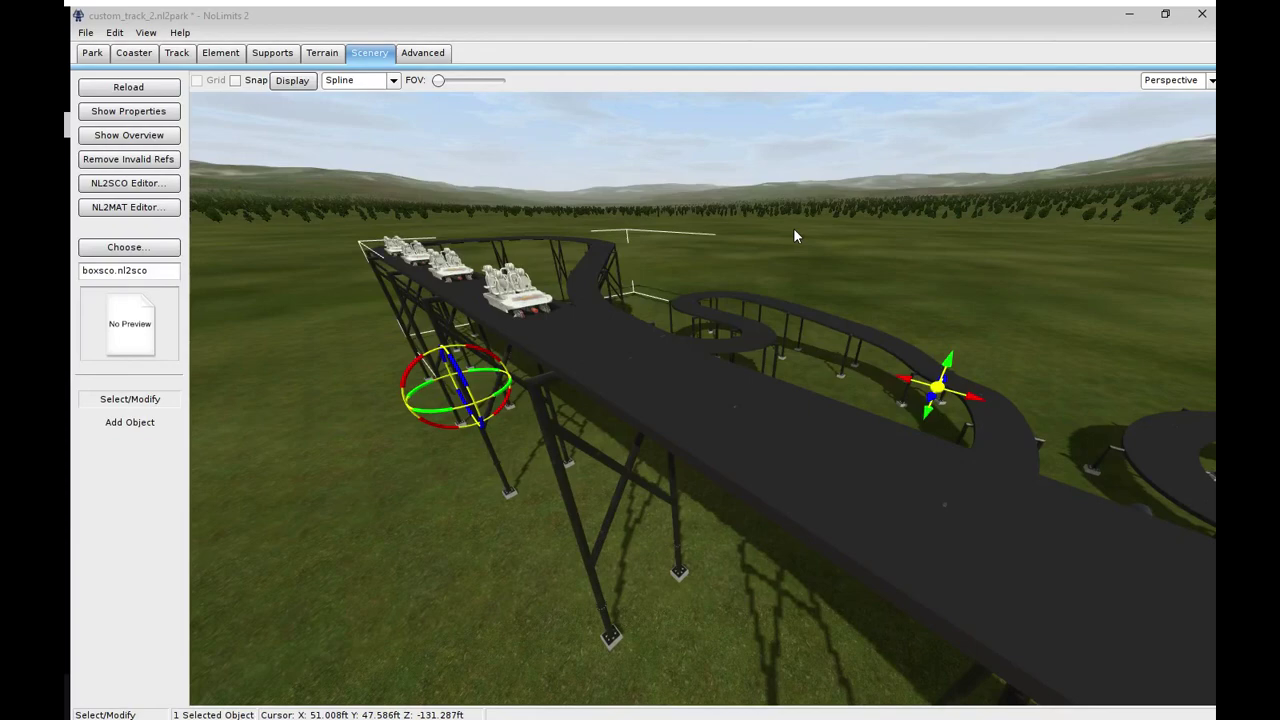
right_drag(444, 590, 565, 585)
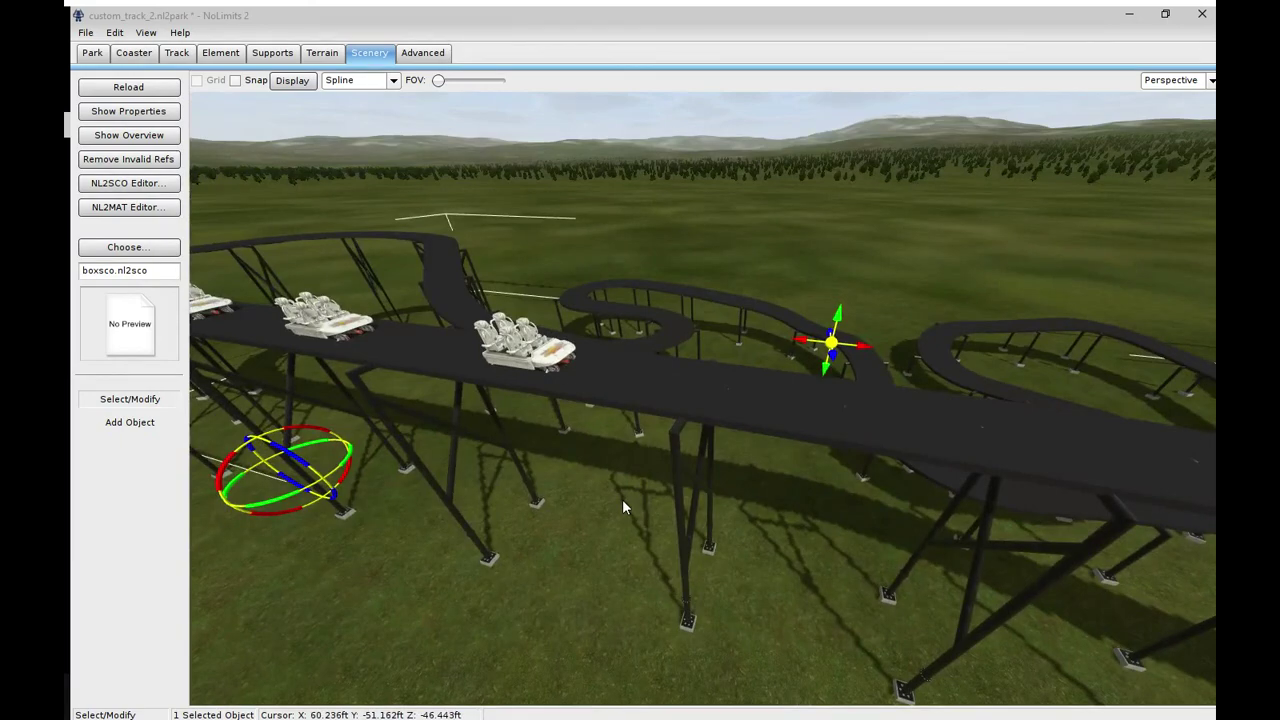
mouse_move(622, 499)
right_down()
mouse_move(550, 490)
mouse_move(622, 499)
right_up()
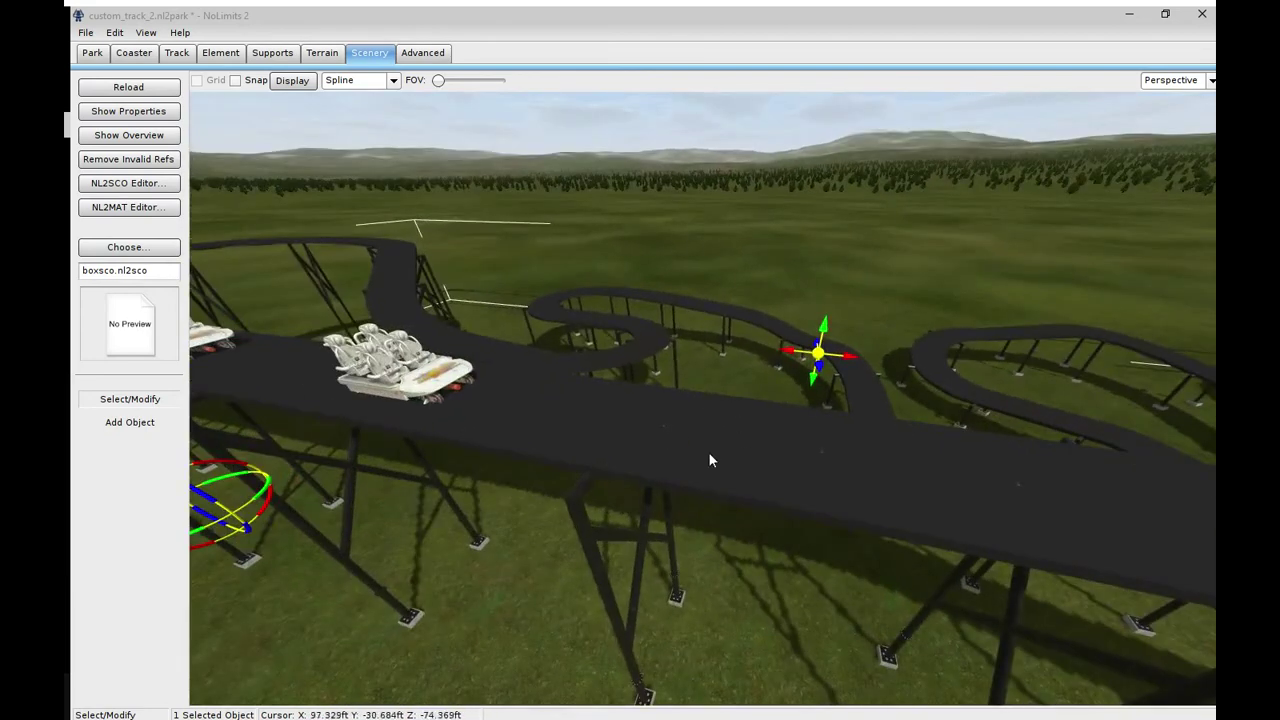